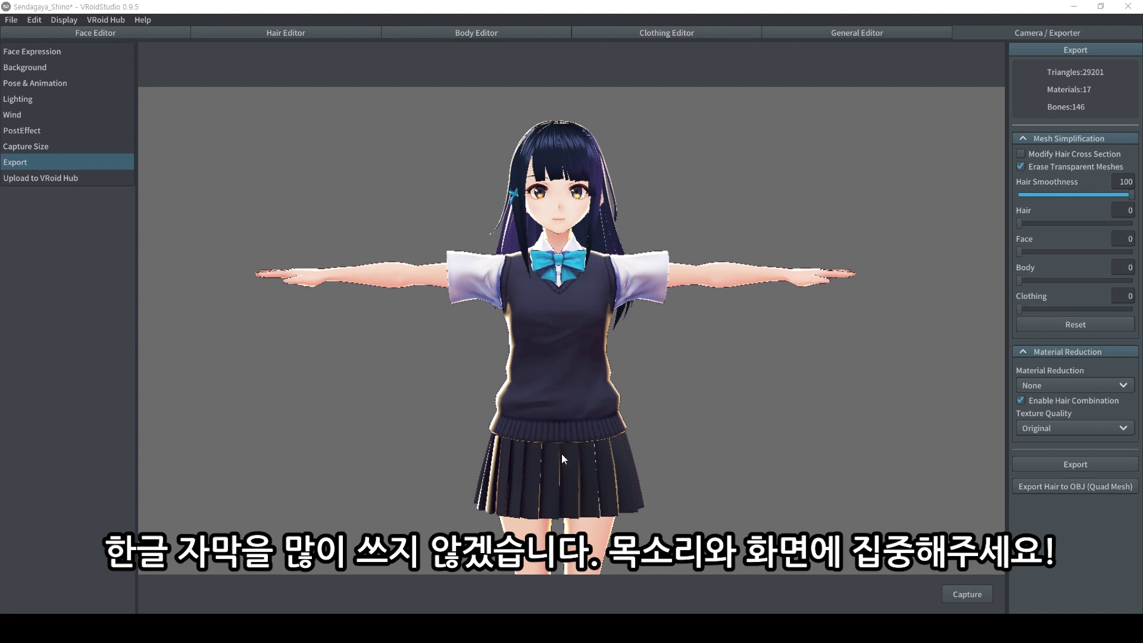
Start the VRM export of the character and confirm the avatar settings with the name YUNA.
left_click(1073, 469)
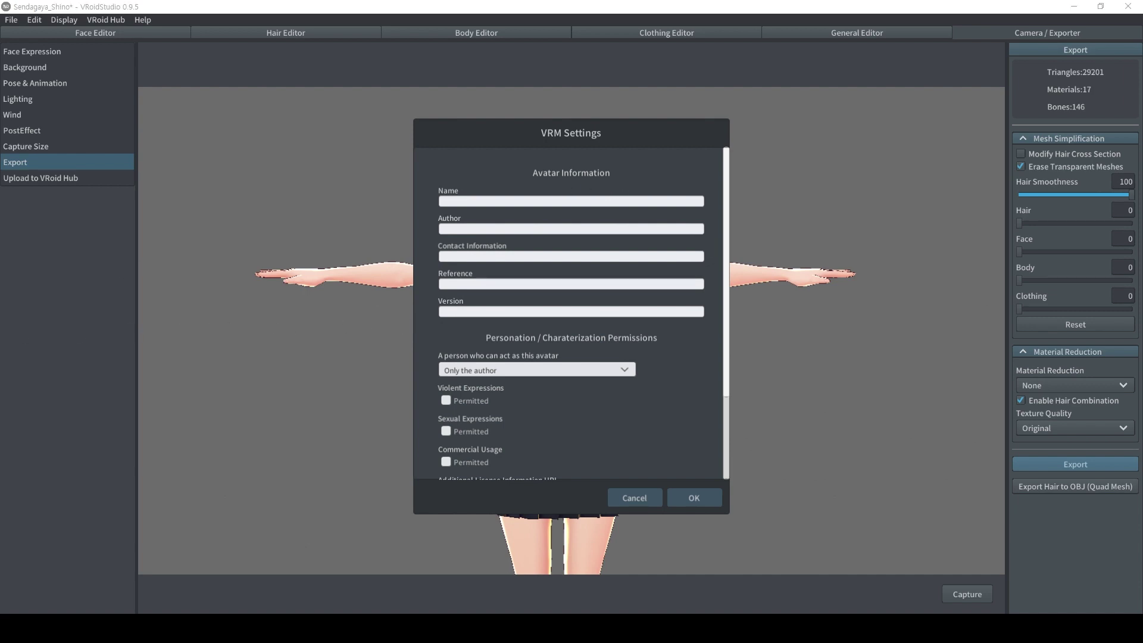
left_click(522, 200)
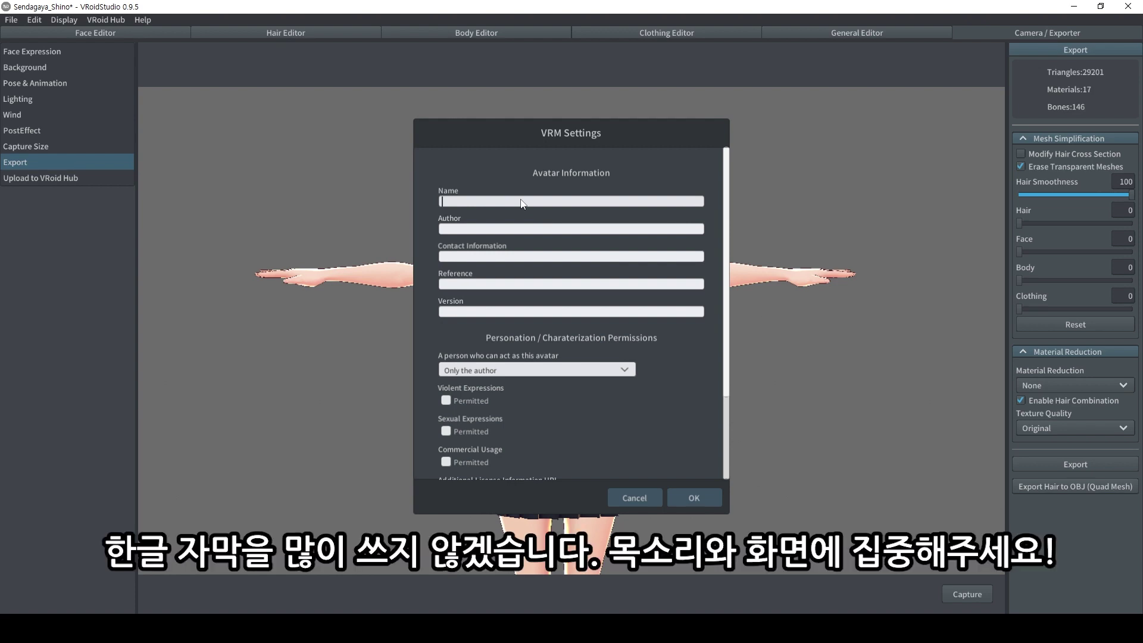
type("c")
type("YU")
type("NA")
left_click(523, 260)
left_click(512, 312)
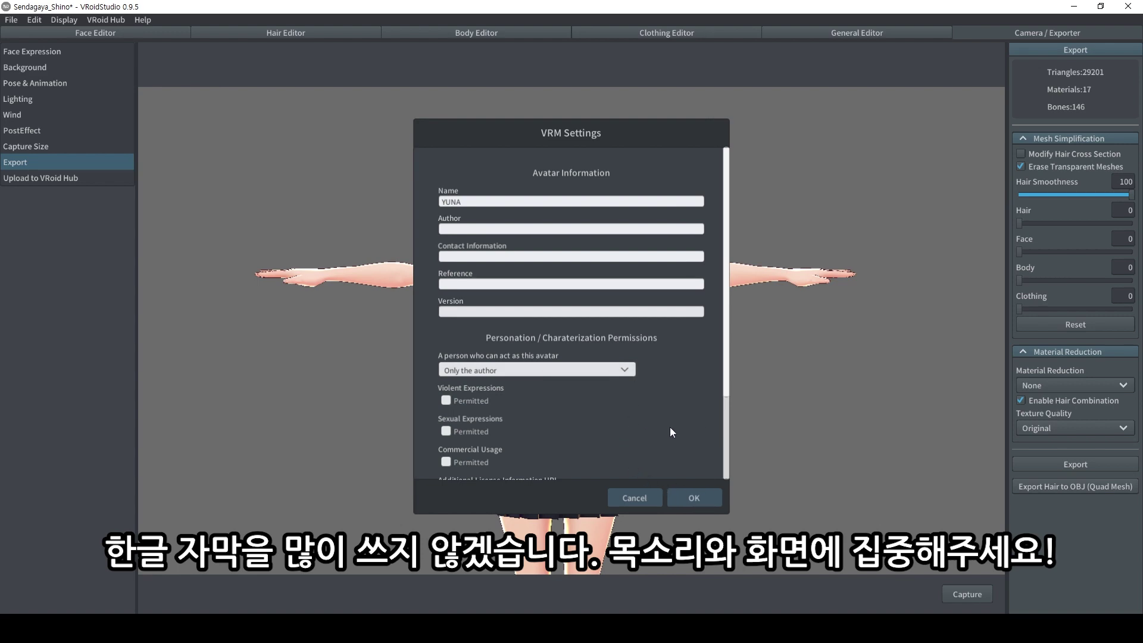
left_click(703, 499)
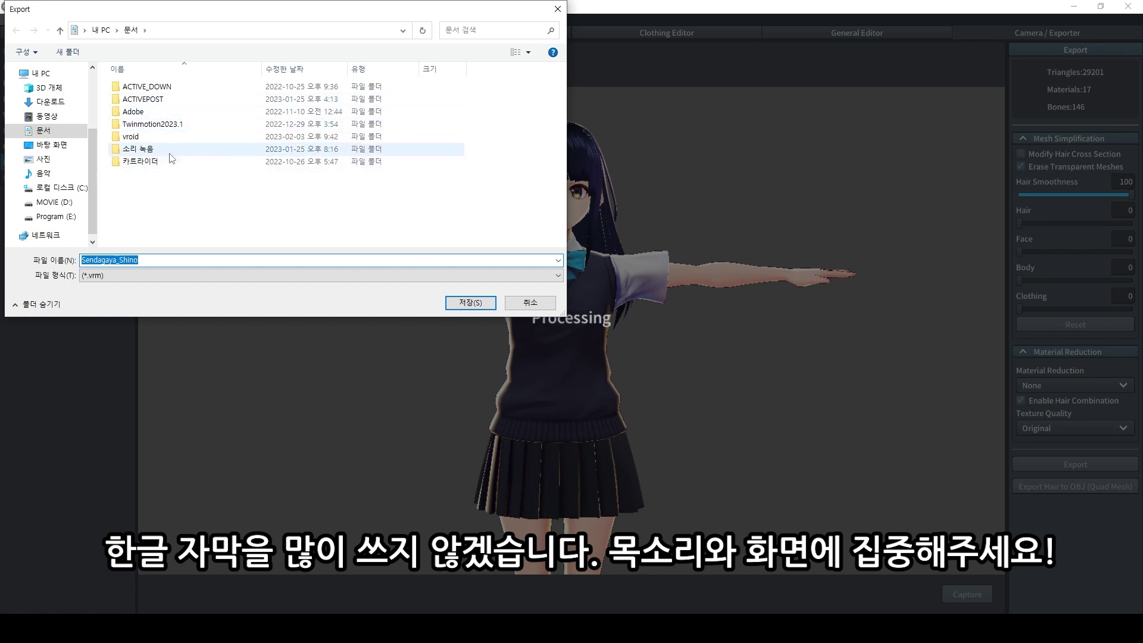
Save the exported VRM file as YUNA in the Documents folder.
left_click(115, 260)
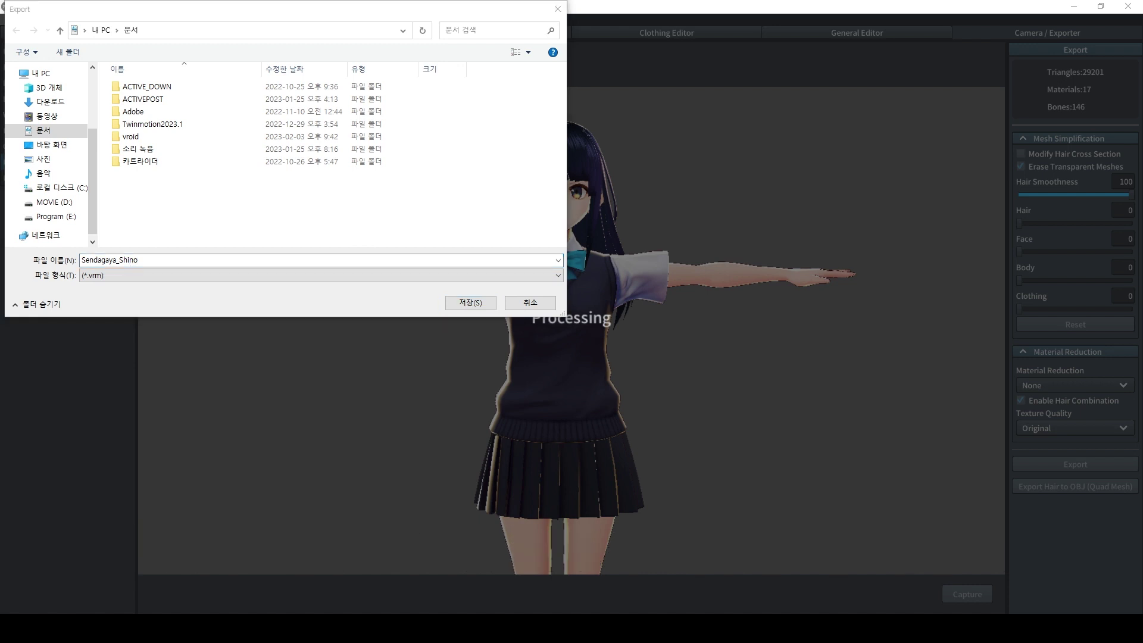
key("alt+Tab")
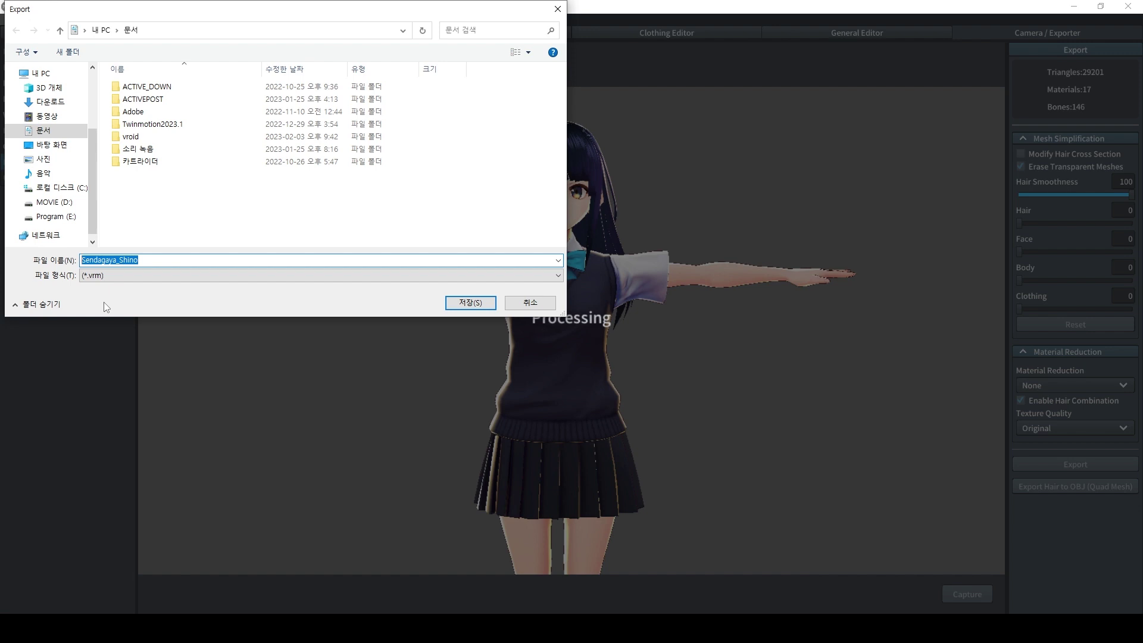
type("YUNA")
left_click(477, 306)
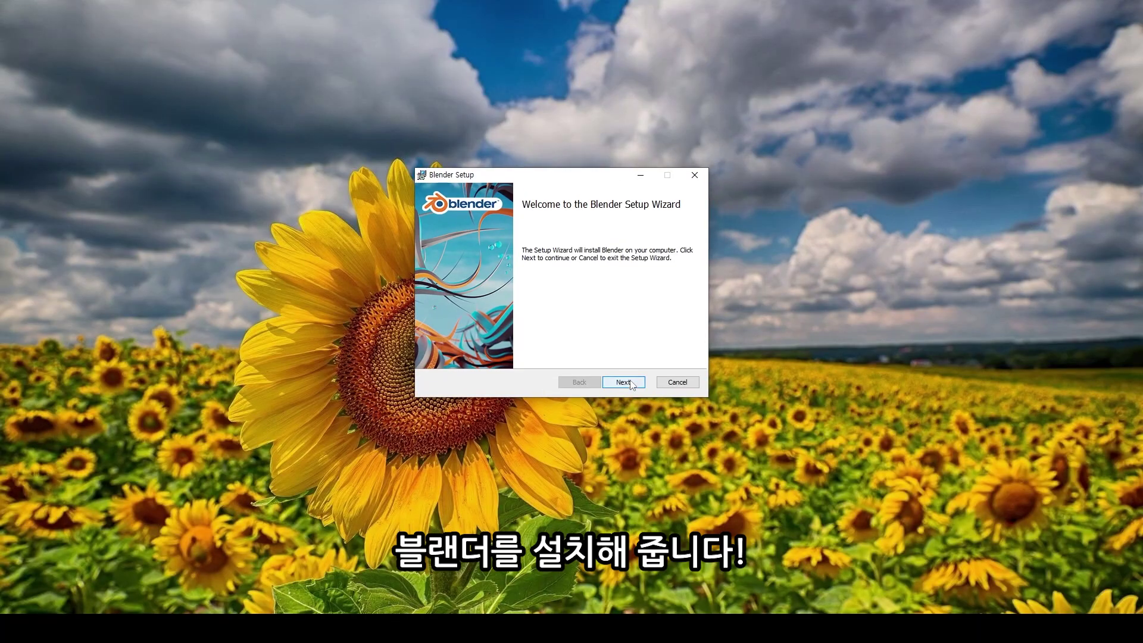
Install Blender 2.82 with the setup wizard, accepting the license and keeping the default features and location.
left_click(630, 382)
left_click(544, 356)
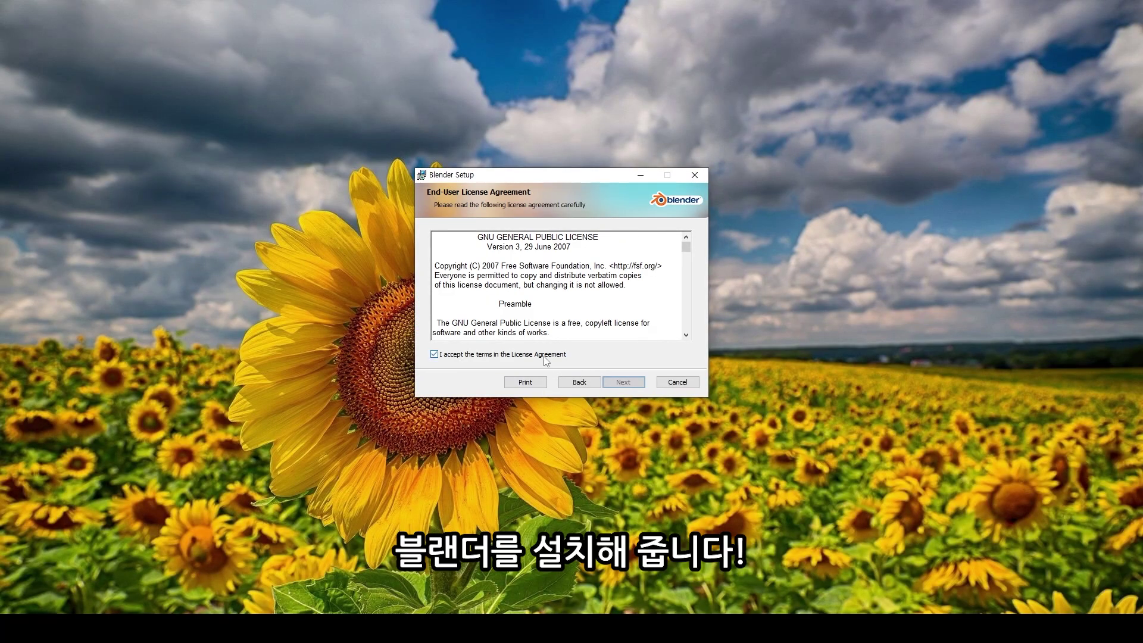
left_click(630, 384)
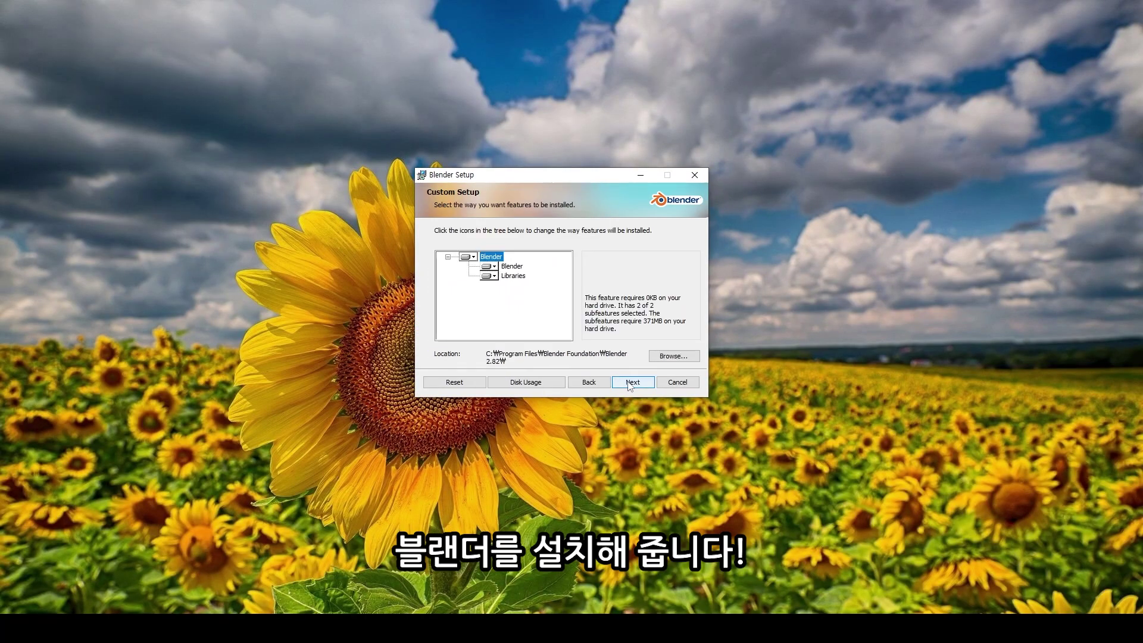
left_click(630, 385)
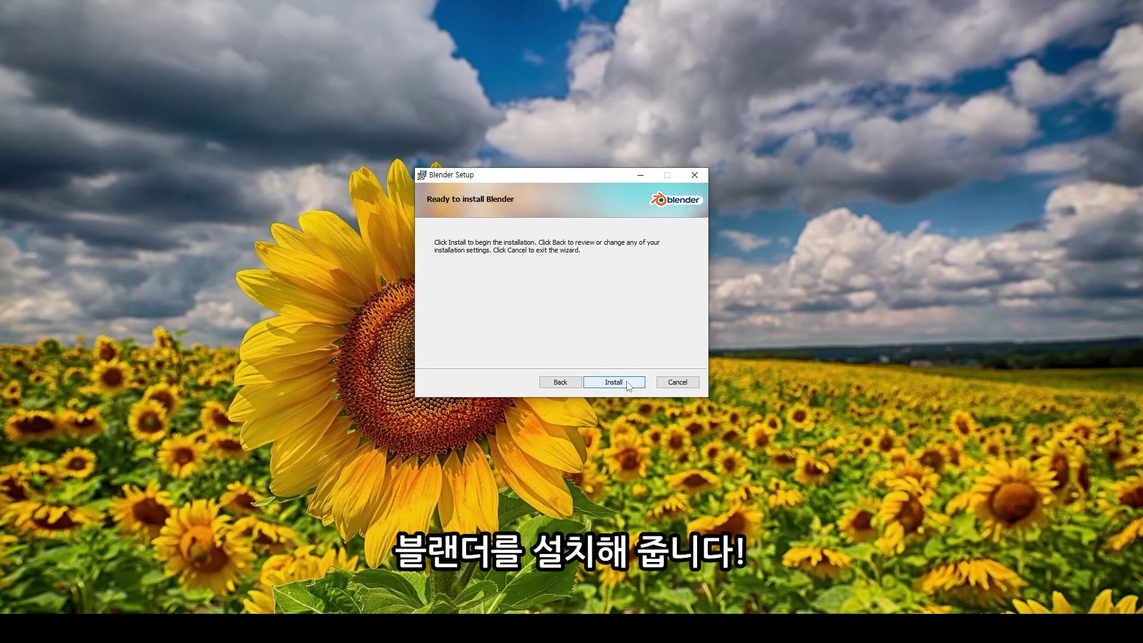
left_click(627, 384)
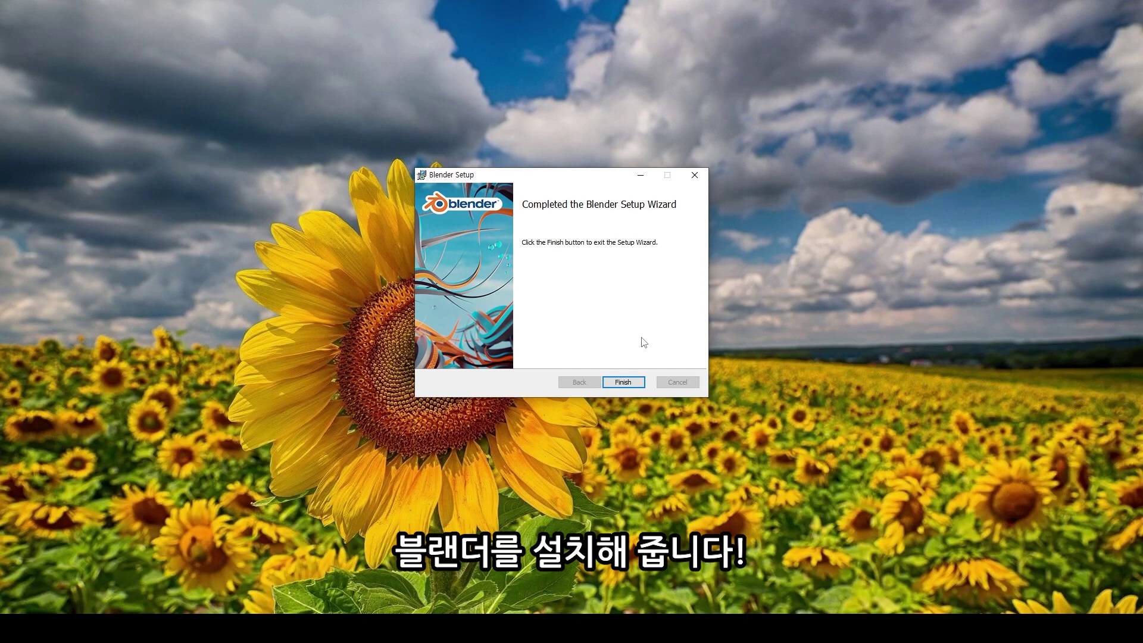
left_click(620, 386)
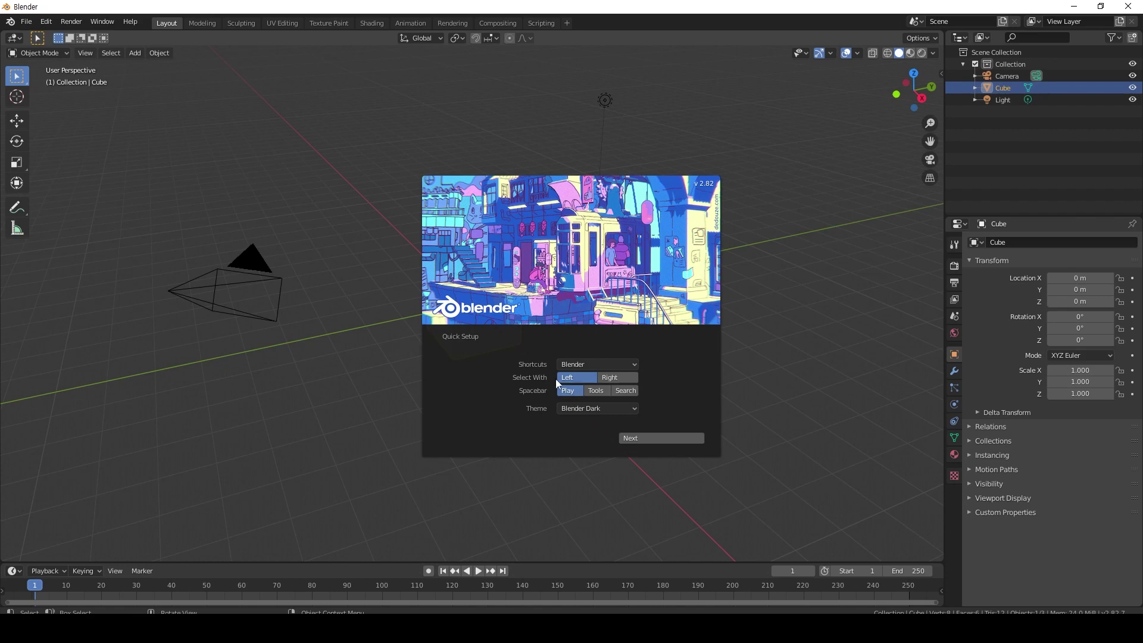
In Blender, complete the Quick Setup with the Blender shortcuts preset and close the splash screen.
left_click(585, 364)
left_click(587, 367)
left_click(636, 438)
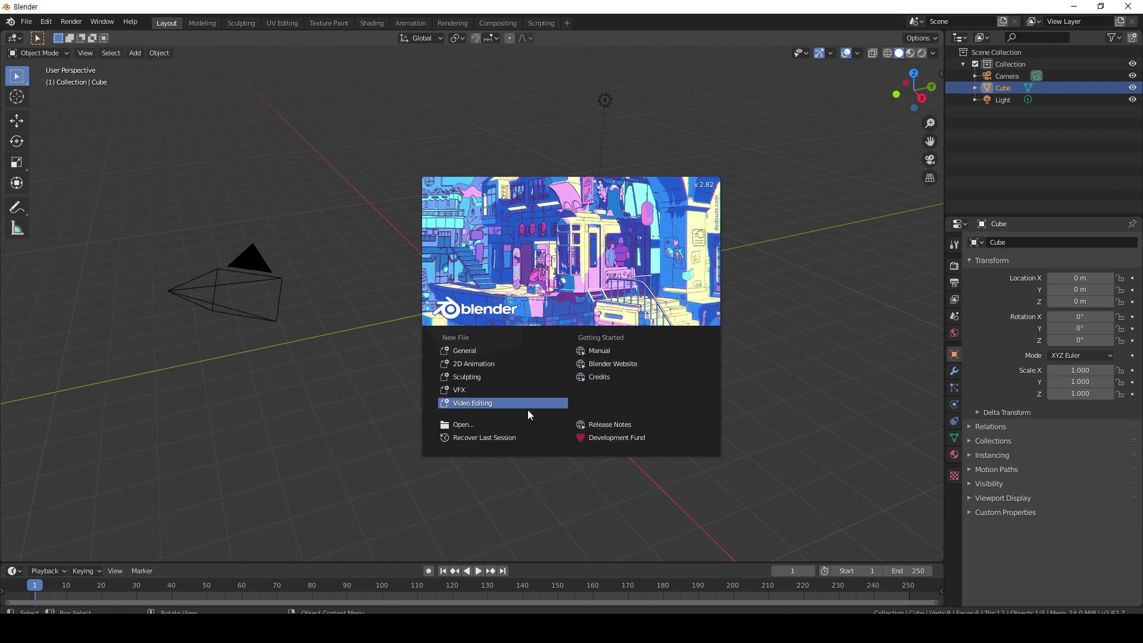
left_click(761, 349)
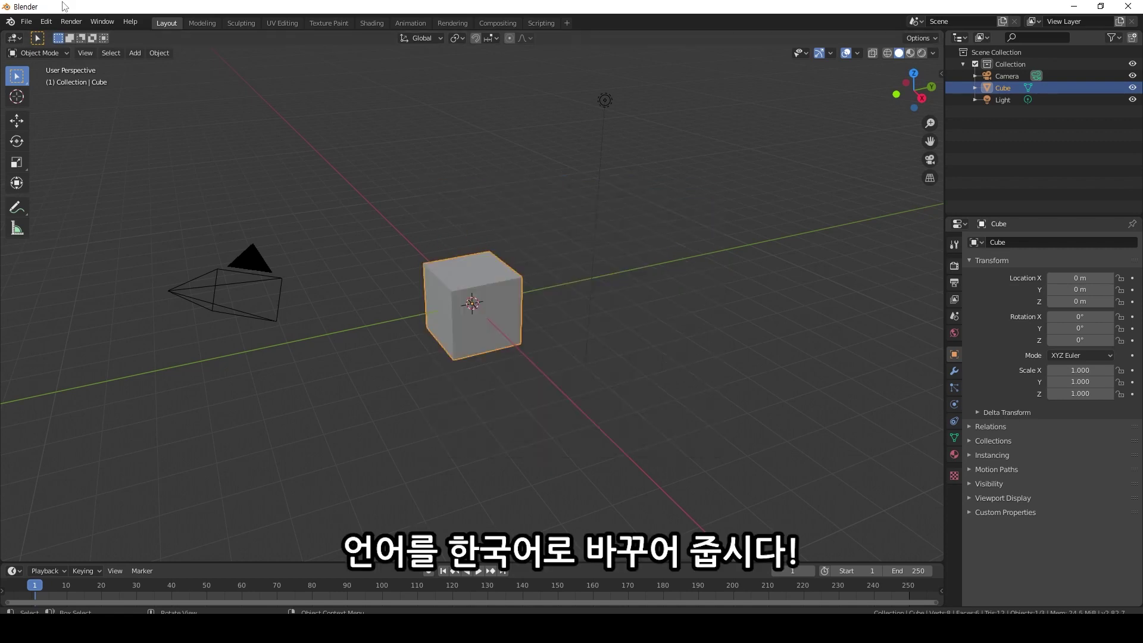
Enable Translation in the Interface preferences and set the language to Korean (한국 언어).
left_click(47, 21)
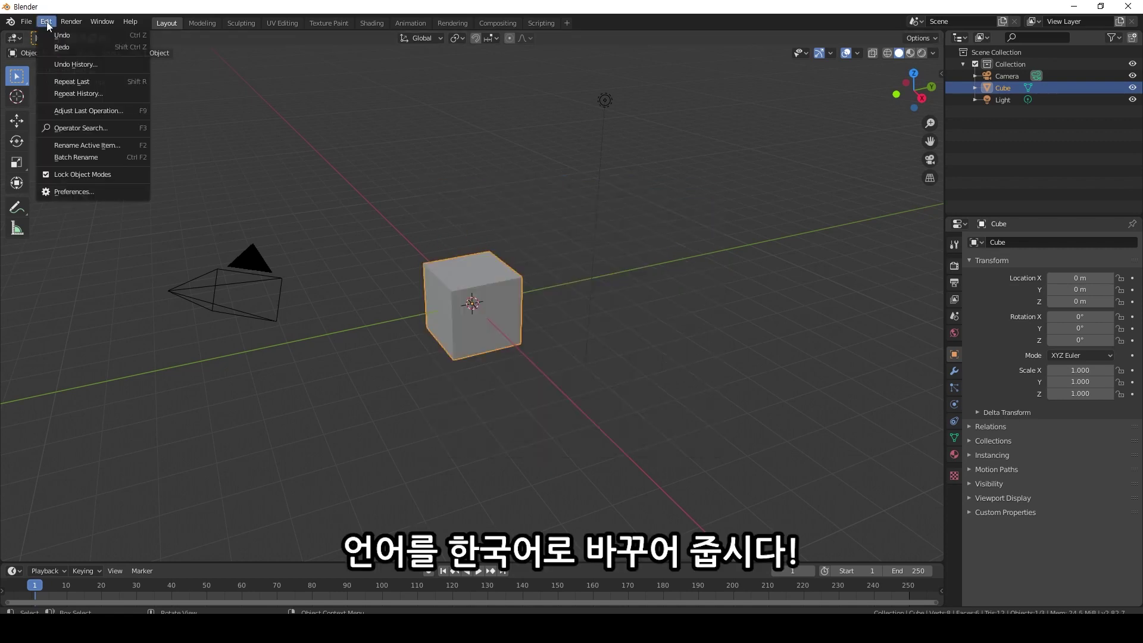
left_click(94, 191)
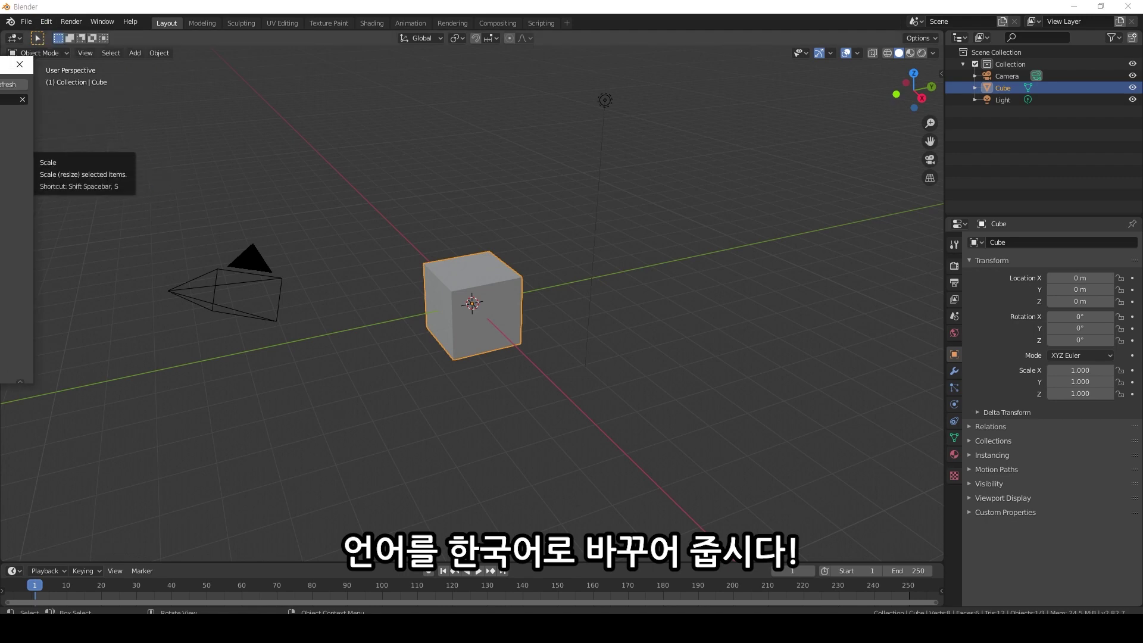
left_click_drag(369, 107, 447, 107)
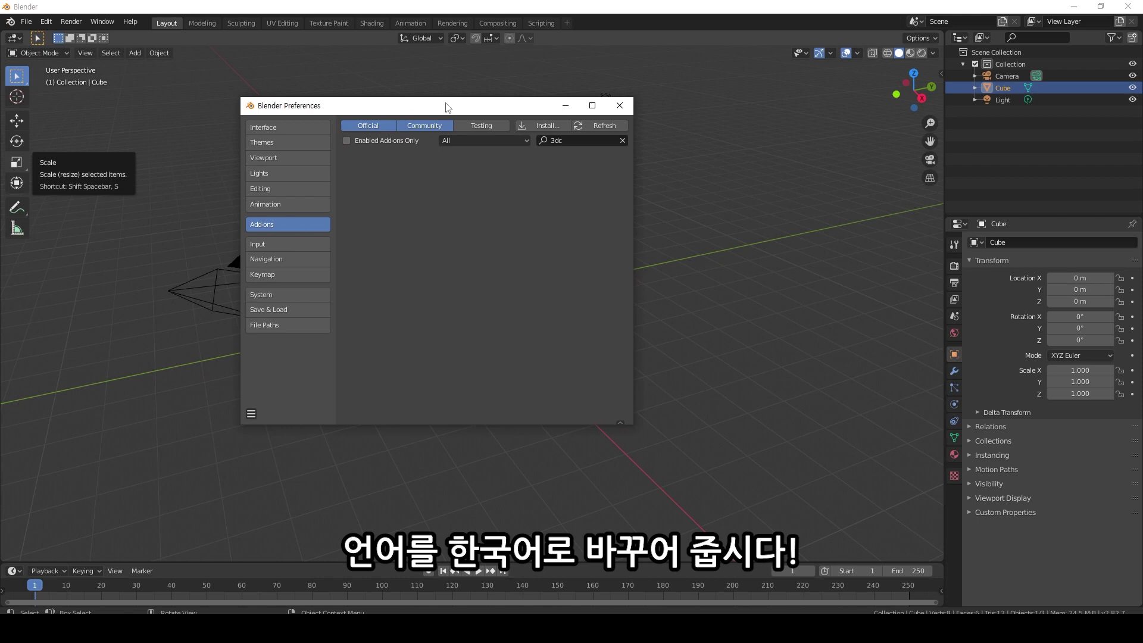
left_click(290, 124)
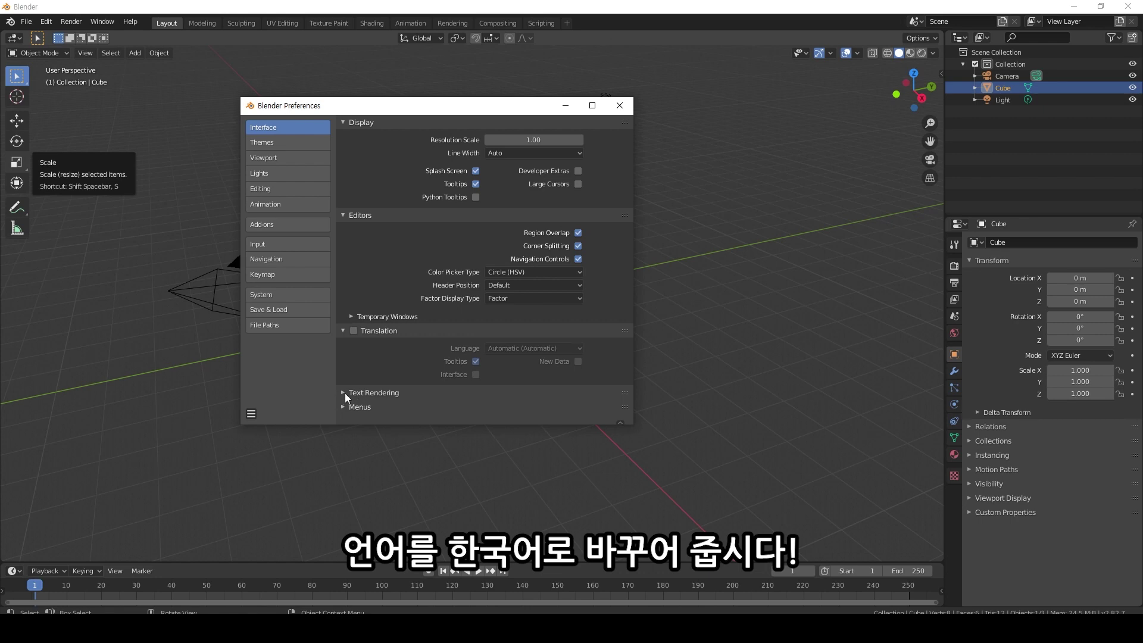
left_click(354, 331)
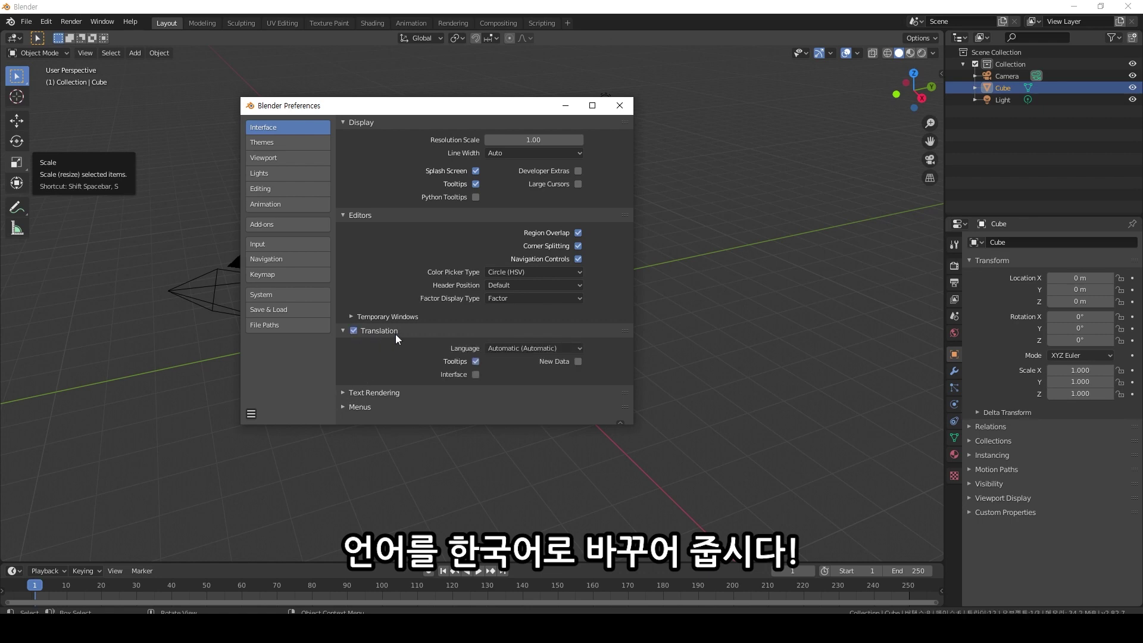
left_click(547, 346)
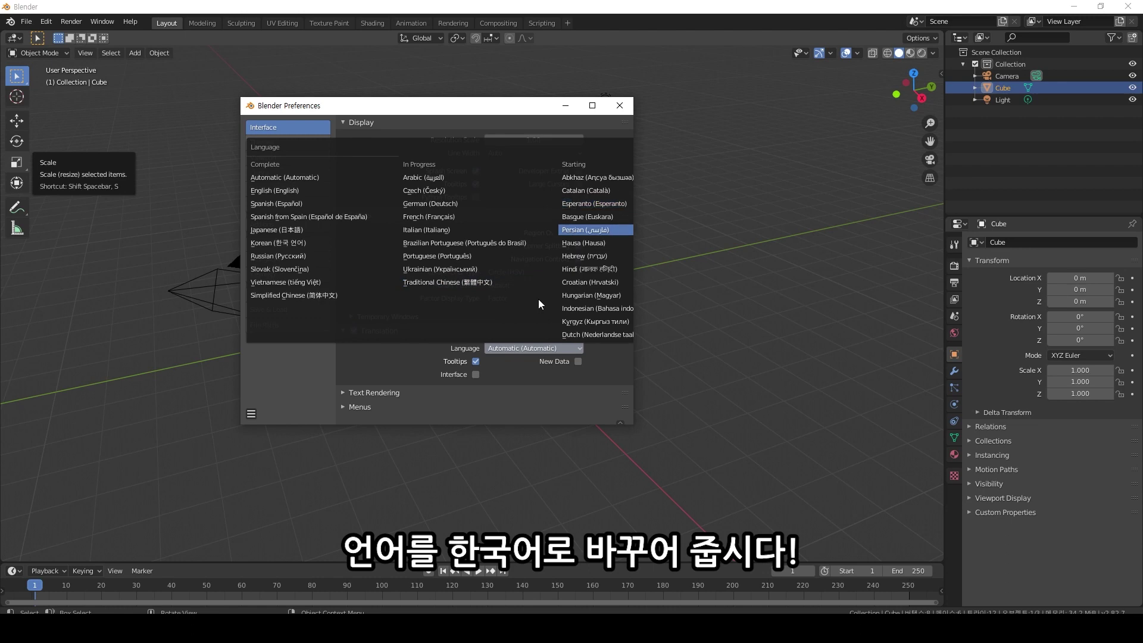
left_click(303, 244)
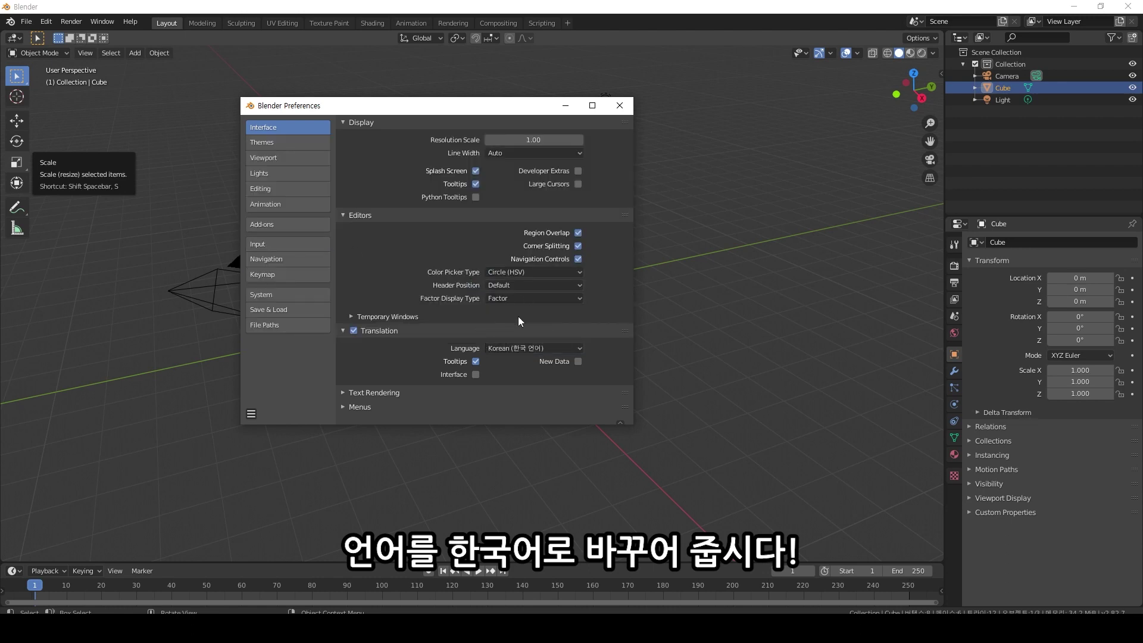
Turn on translation of the Interface so that menus and labels use Korean.
left_click(507, 363)
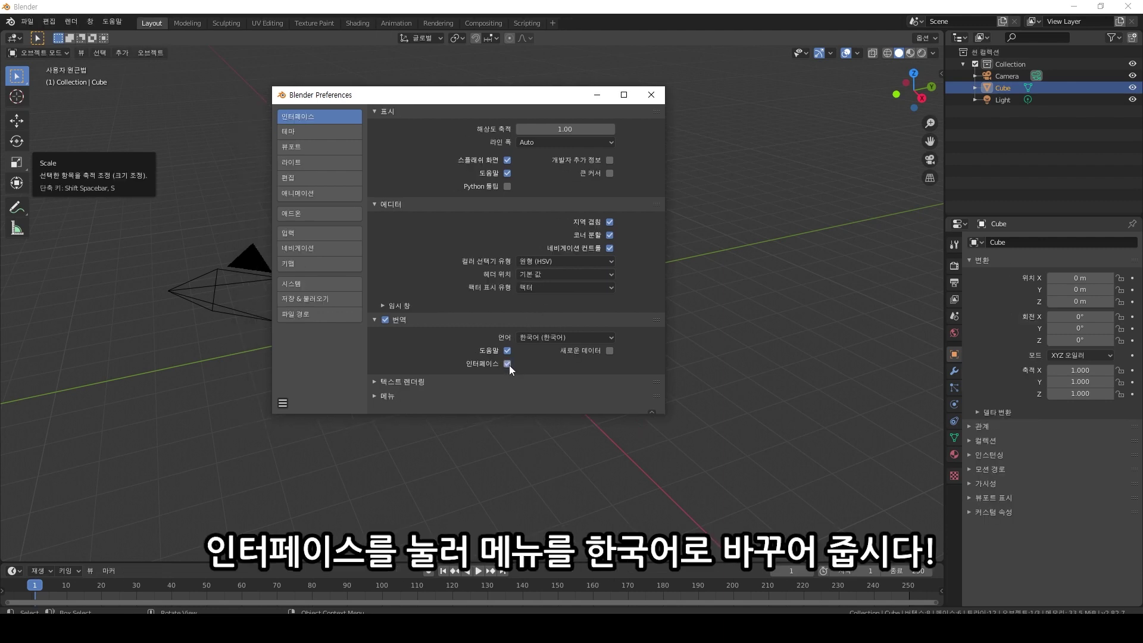
left_click(508, 364)
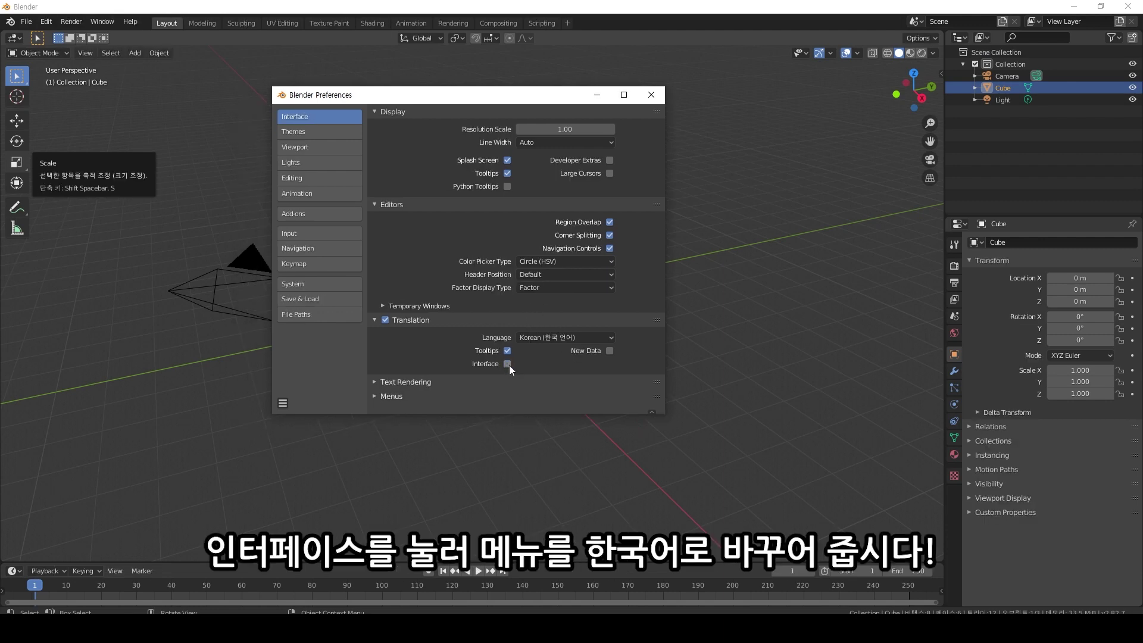
left_click(507, 364)
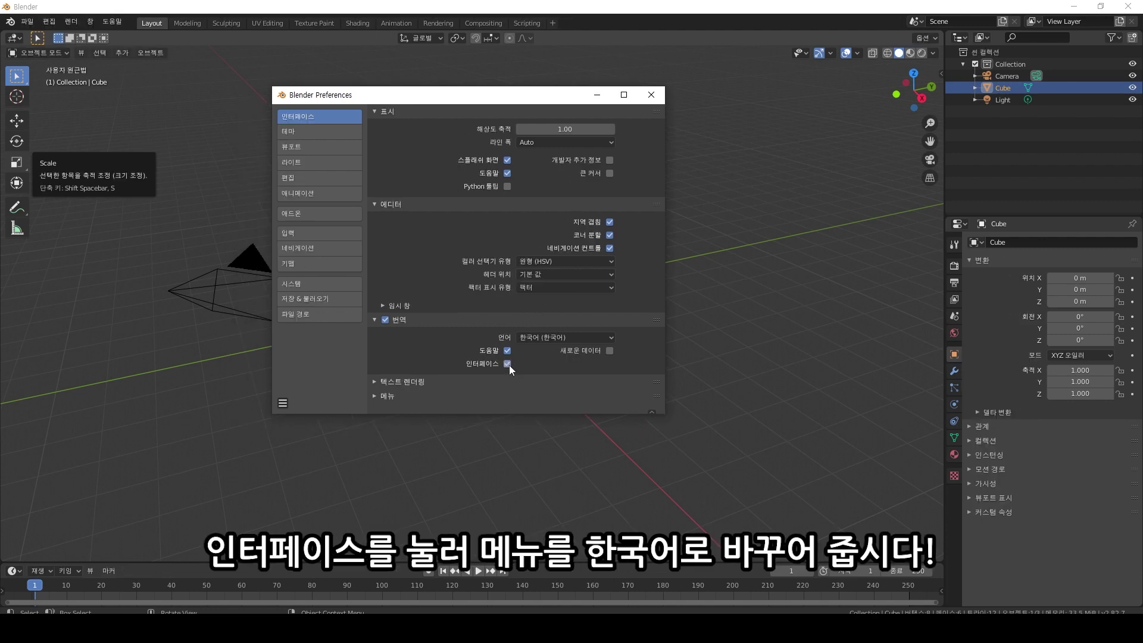
left_click(507, 363)
left_click(508, 364)
left_click(508, 363)
left_click(507, 364)
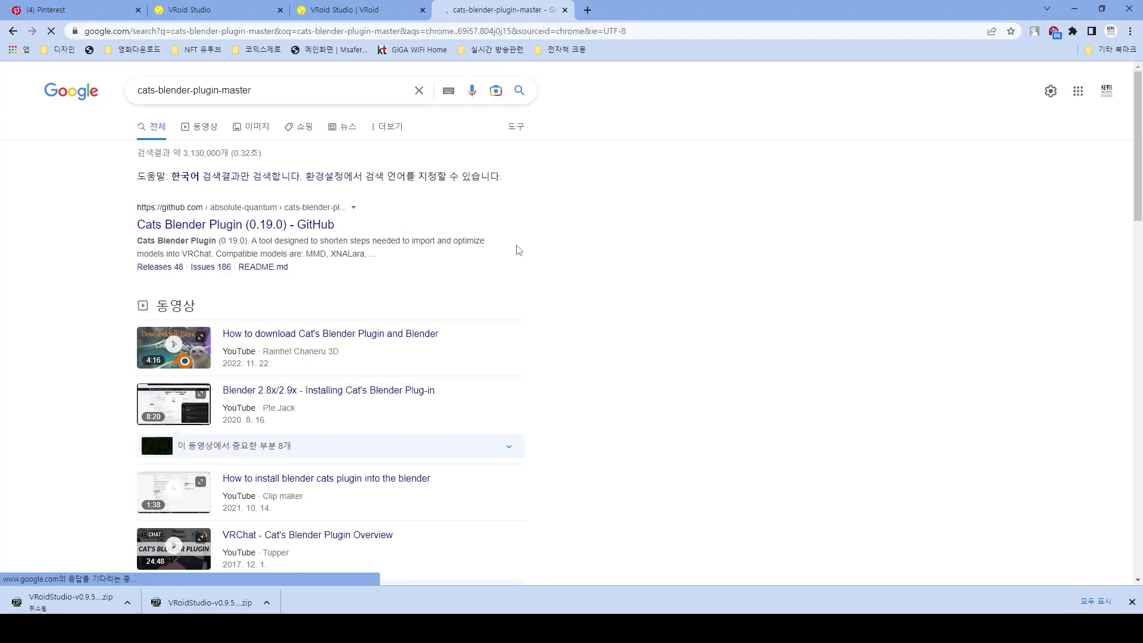
In the browser, open the Cats Blender Plugin GitHub page from the search results and download the plugin through its README link.
left_click(289, 232)
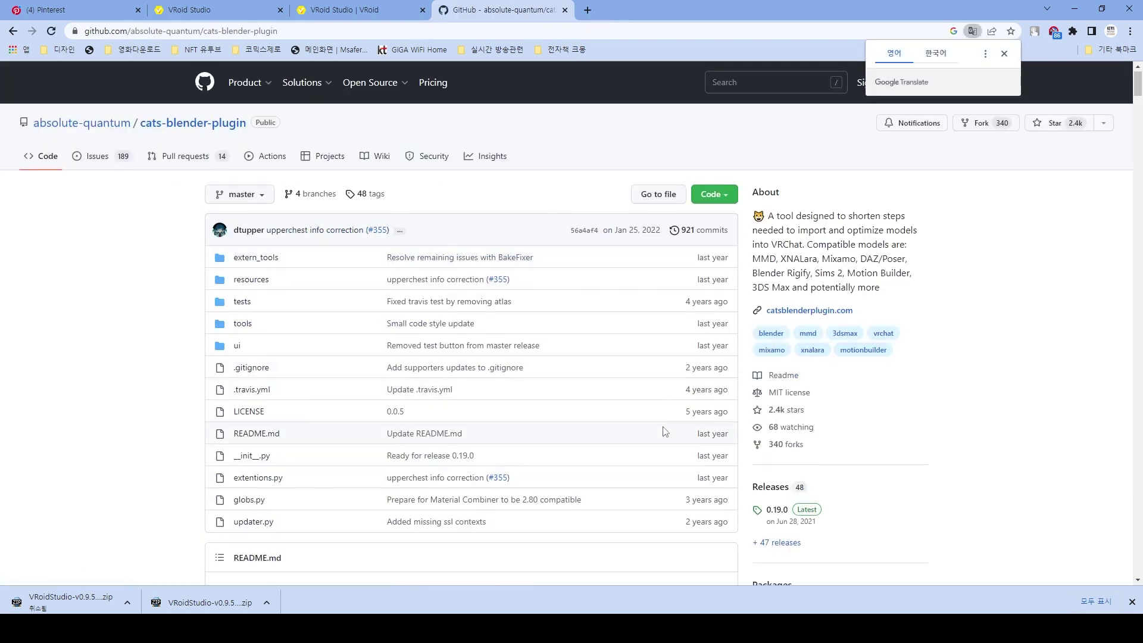
scroll(655, 357, "down", 7)
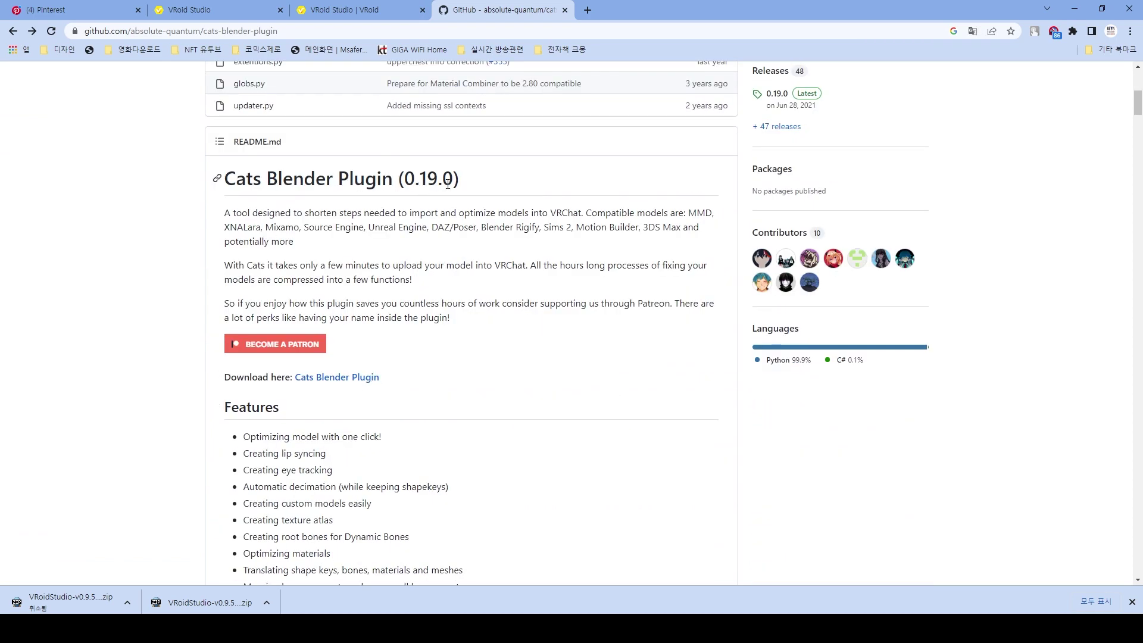
left_click(354, 385)
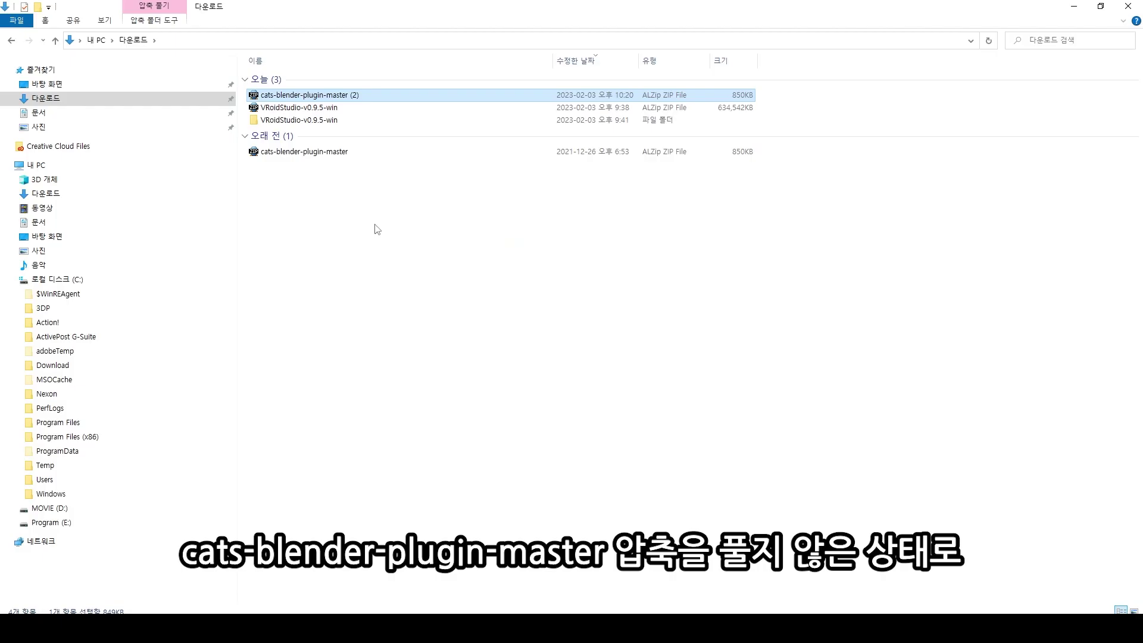
Copy the unextracted cats-blender-plugin-master ZIP file from the Downloads folder into the Documents folder.
left_click(342, 152)
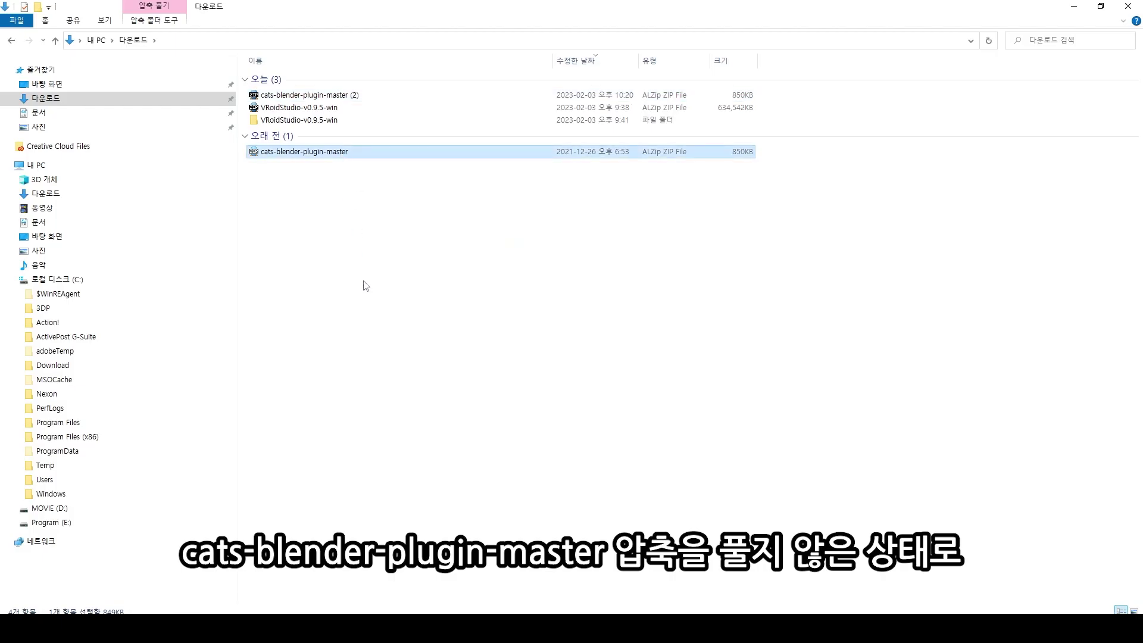
left_click(11, 40)
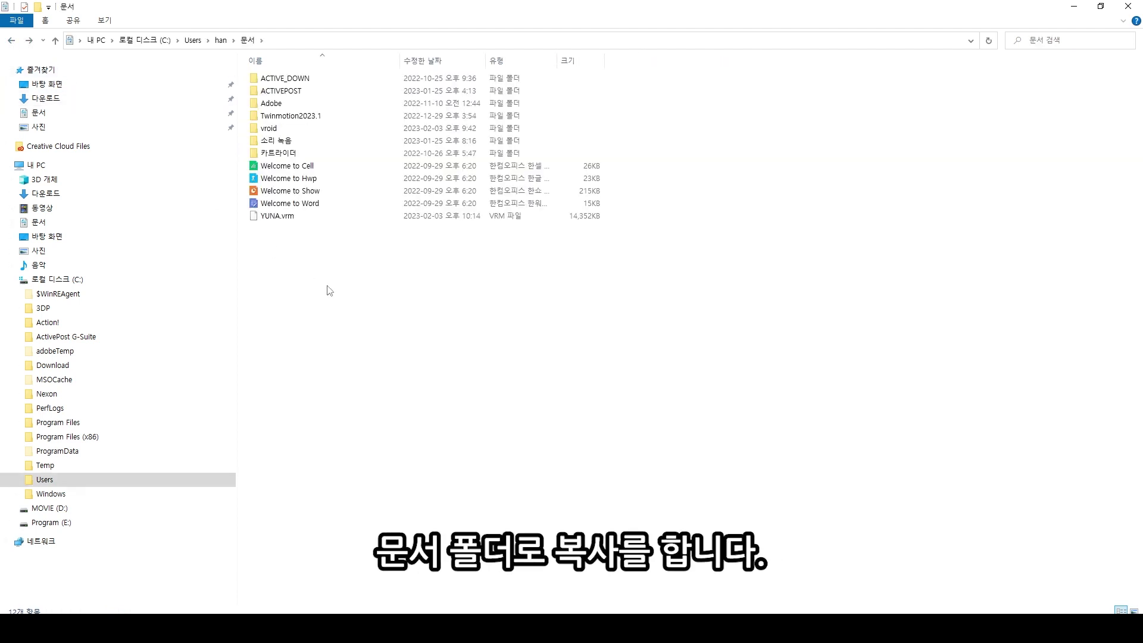
key("ctrl+v")
left_click(331, 381)
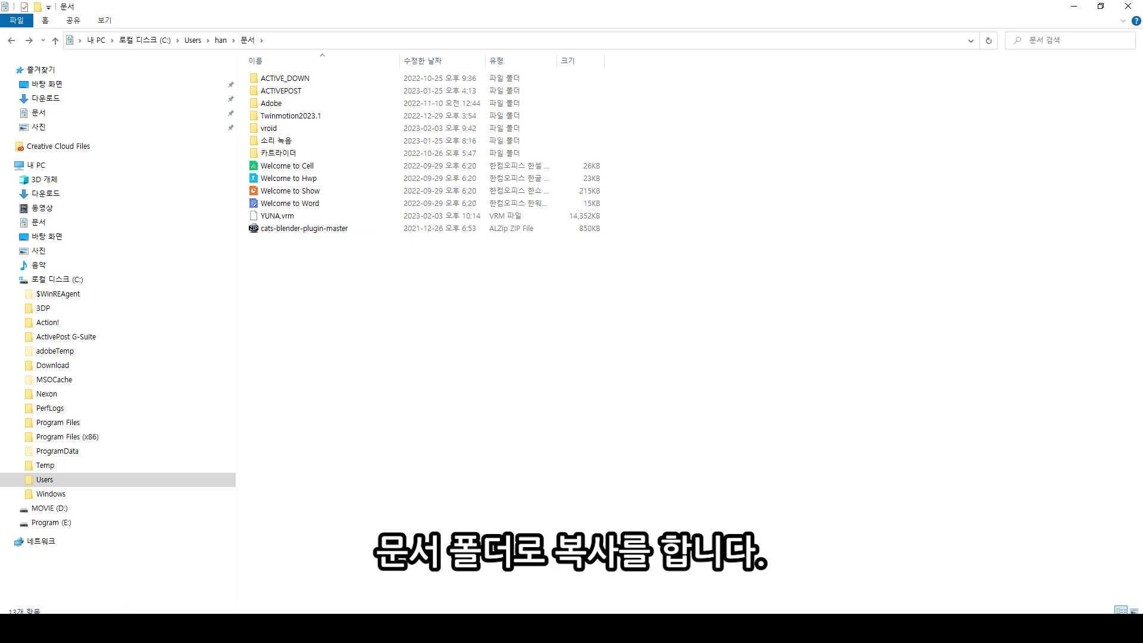
Return to Blender and install the add-on from cats-blender-plugin-master.zip in the Documents folder.
left_click(405, 599)
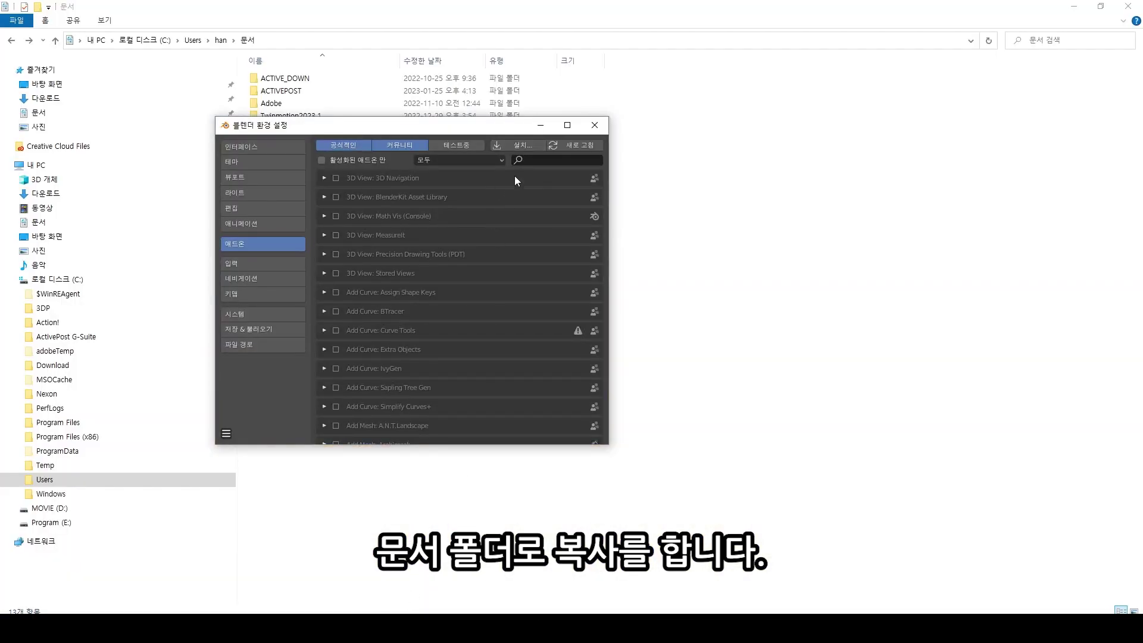
left_click(520, 144)
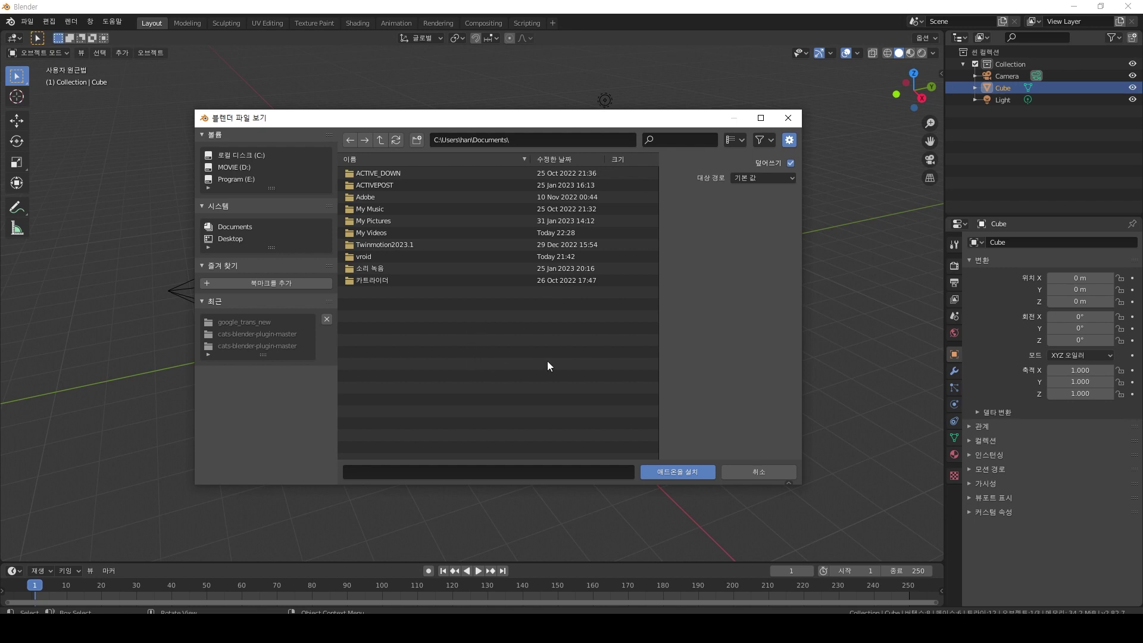
left_click(757, 472)
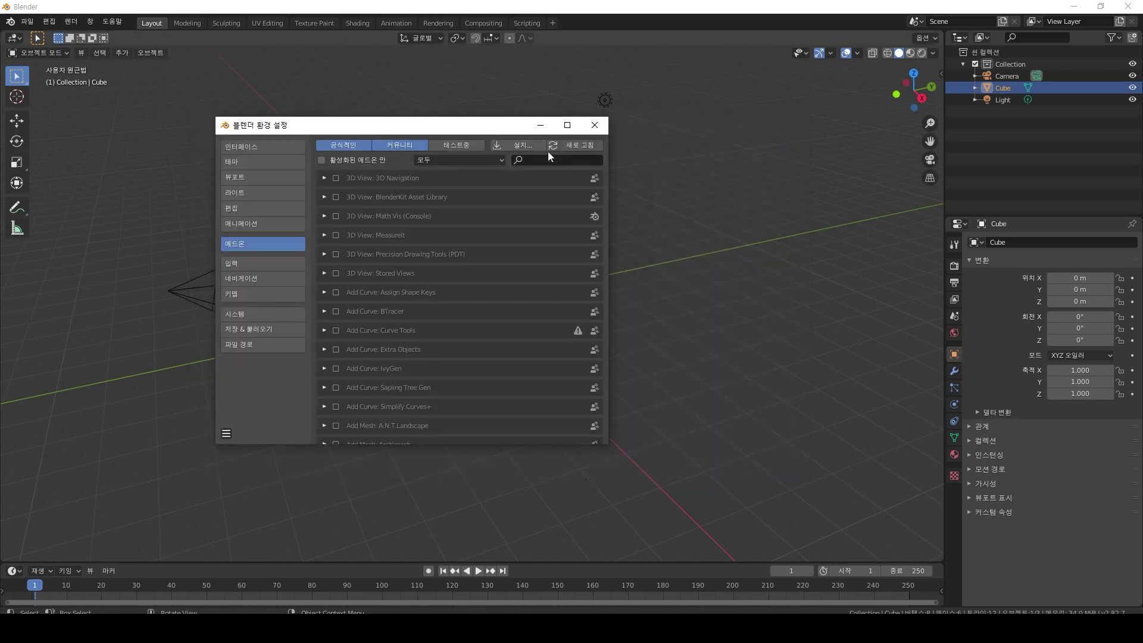
left_click(525, 146)
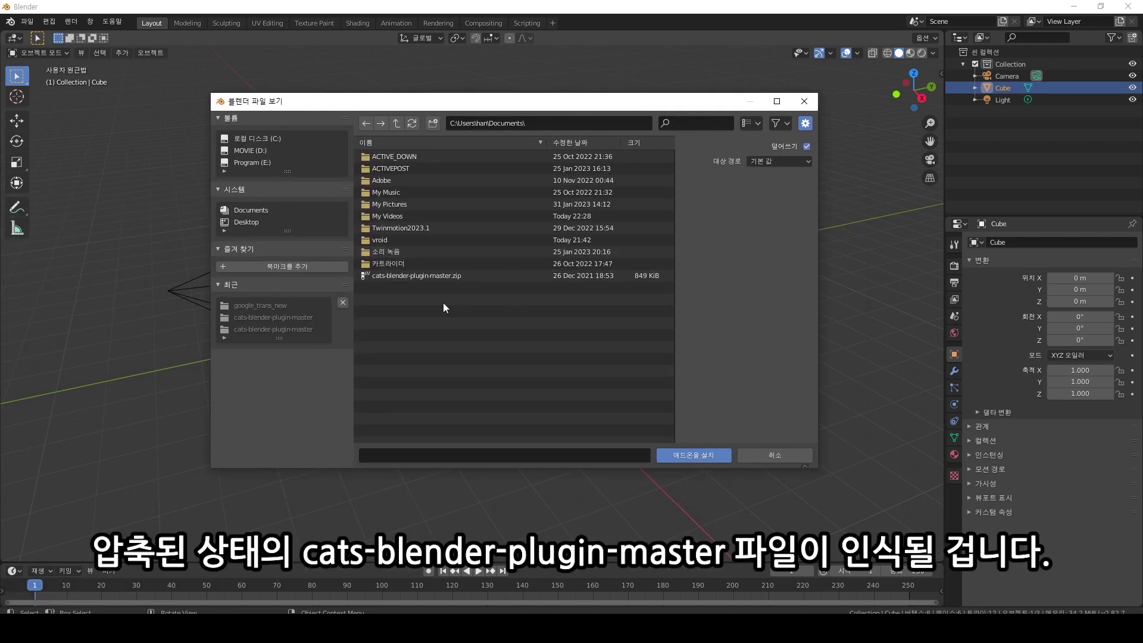
left_click(437, 275)
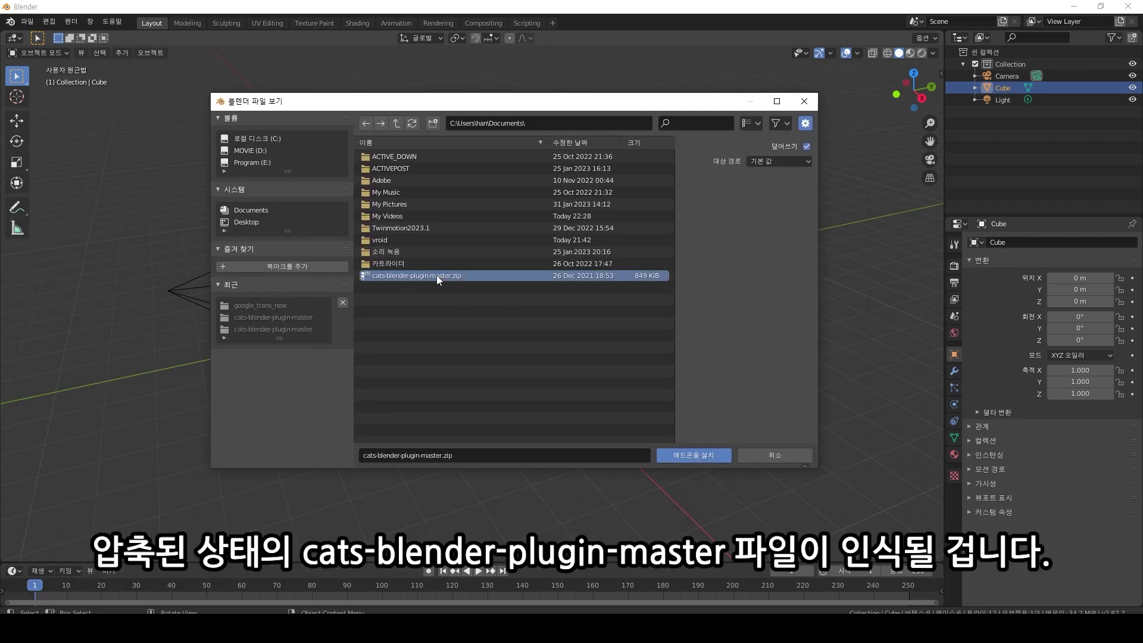
left_click(701, 459)
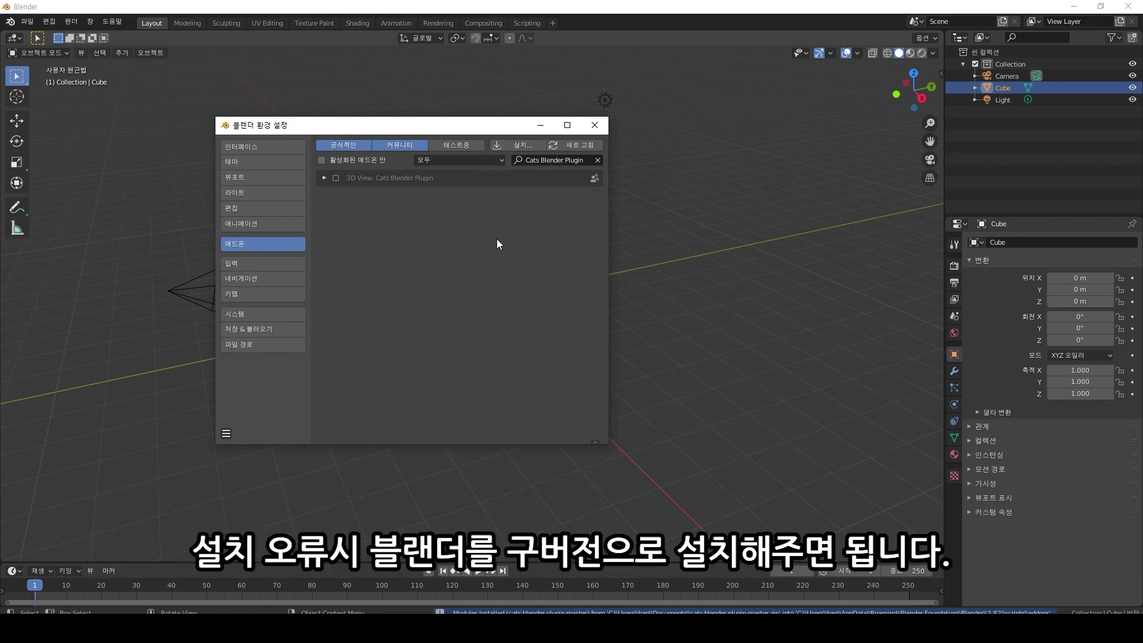
Enable the 3D View: Cats Blender Plugin add-on and close the preferences.
left_click(335, 177)
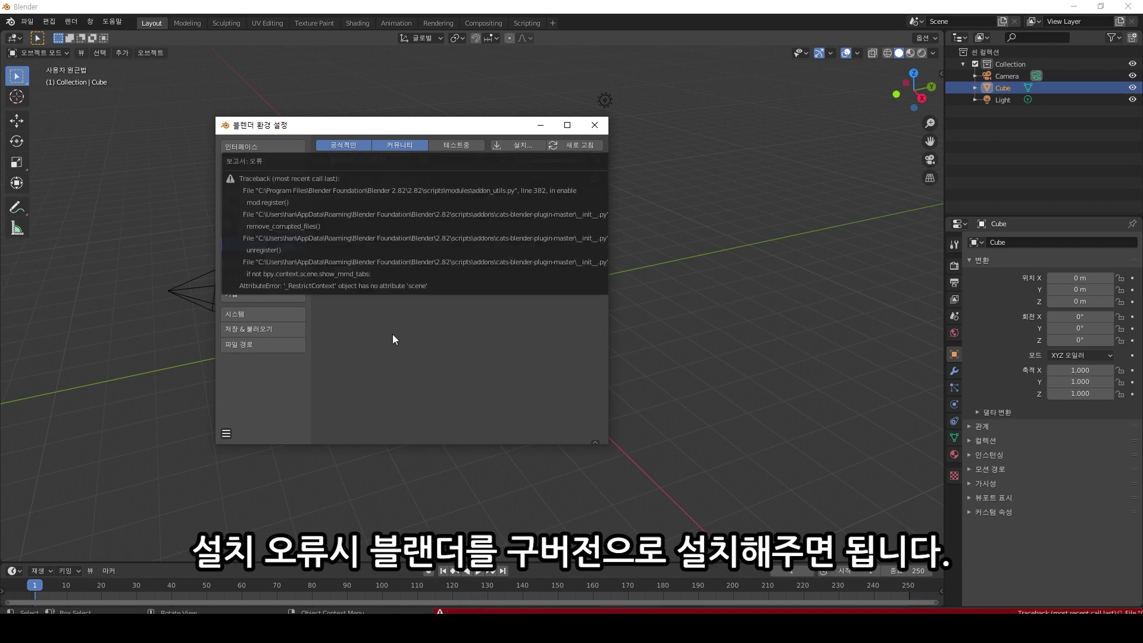
left_click(336, 178)
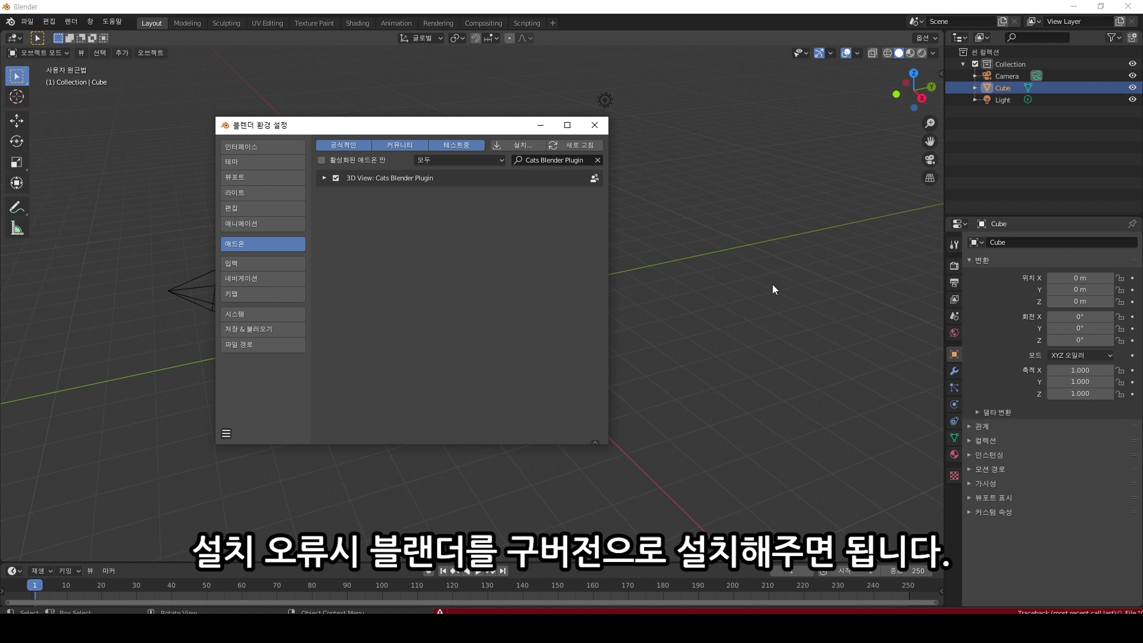
left_click(594, 124)
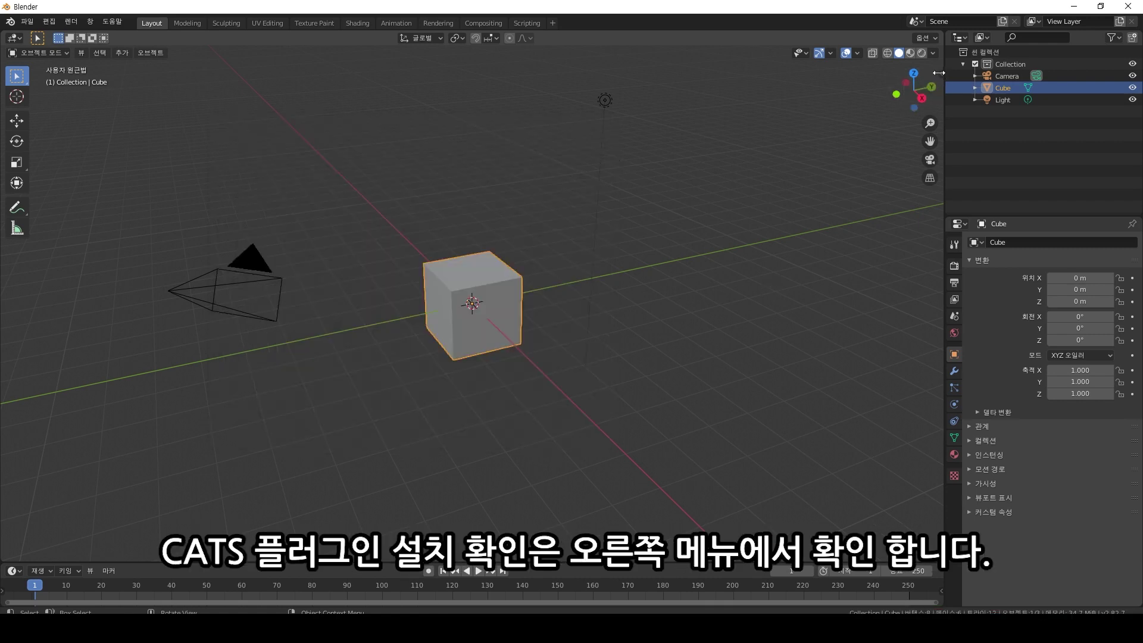
Show the 3D viewport's sidebar and bring up the CATS tools.
left_click(939, 72)
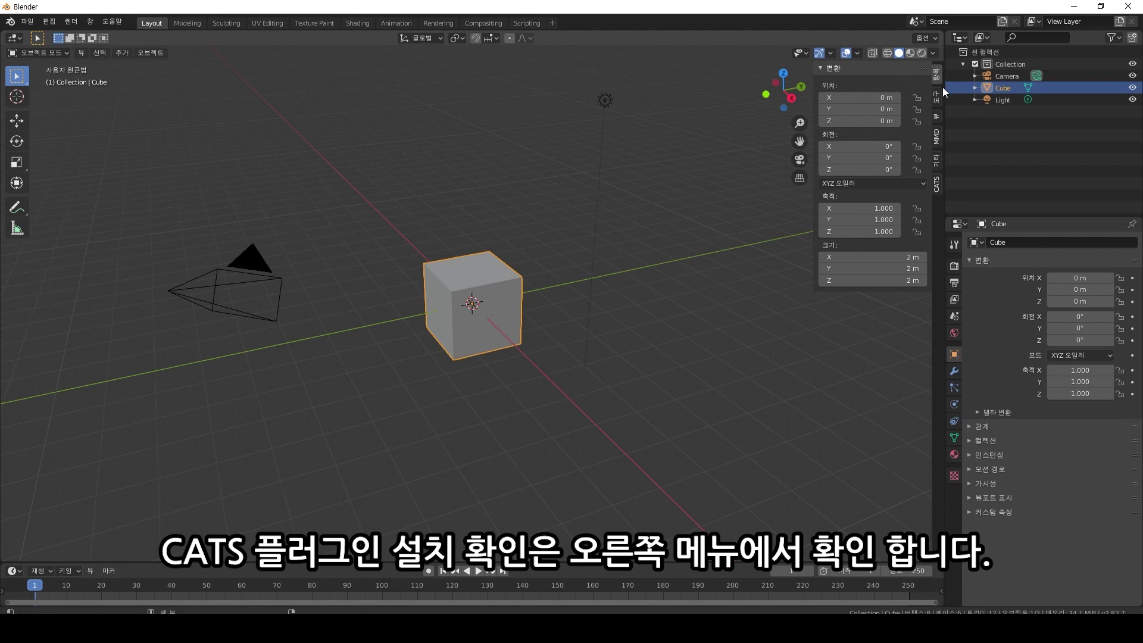
left_click(939, 99)
left_click(939, 118)
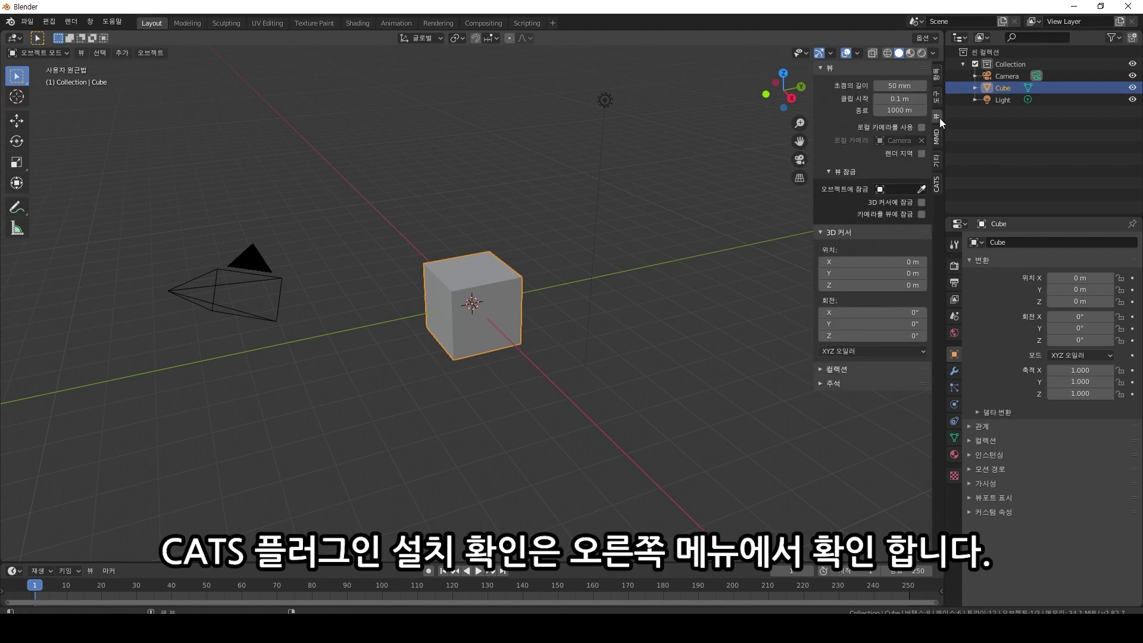
left_click(939, 141)
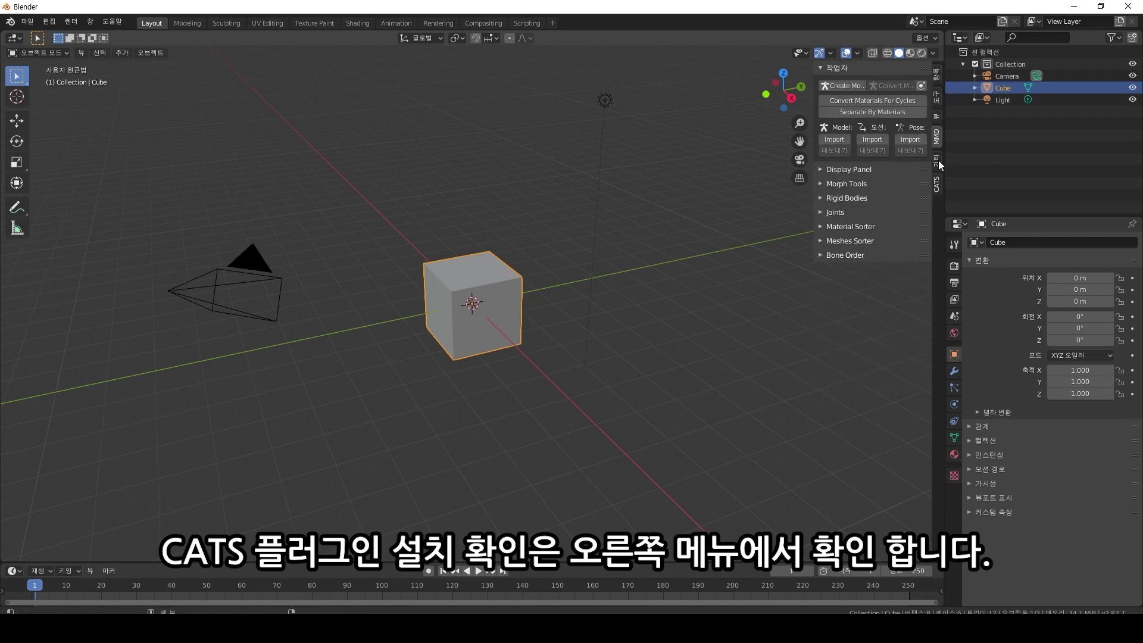
left_click(938, 160)
left_click(937, 186)
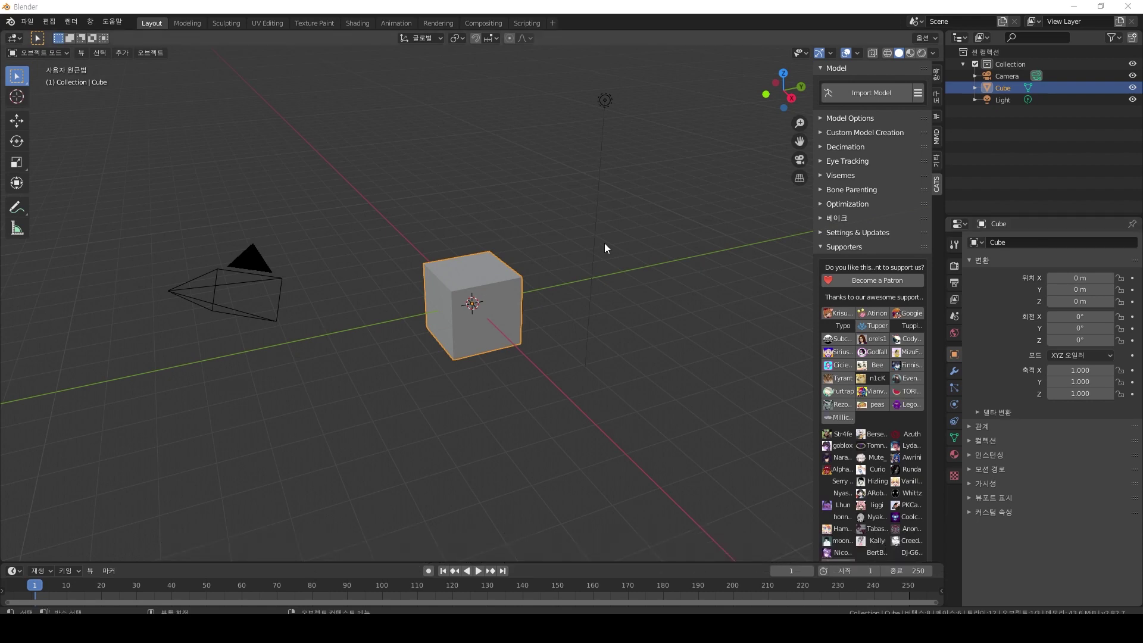
Try to import the YUNA.vrm model from the Documents folder with the Cats plugin.
left_click(877, 95)
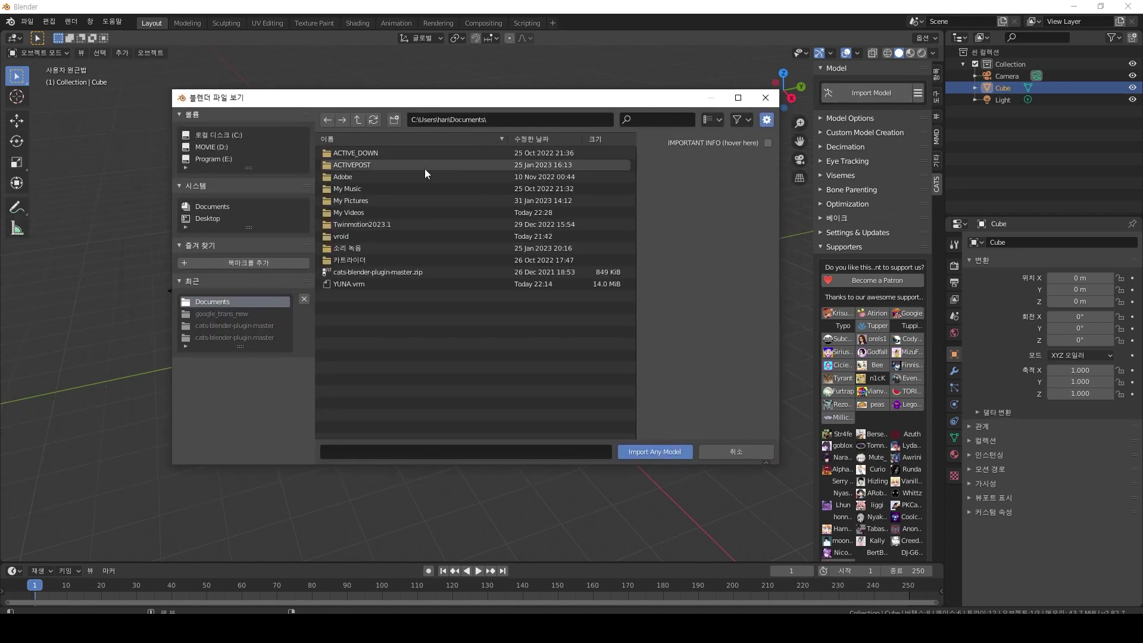
left_click(366, 287)
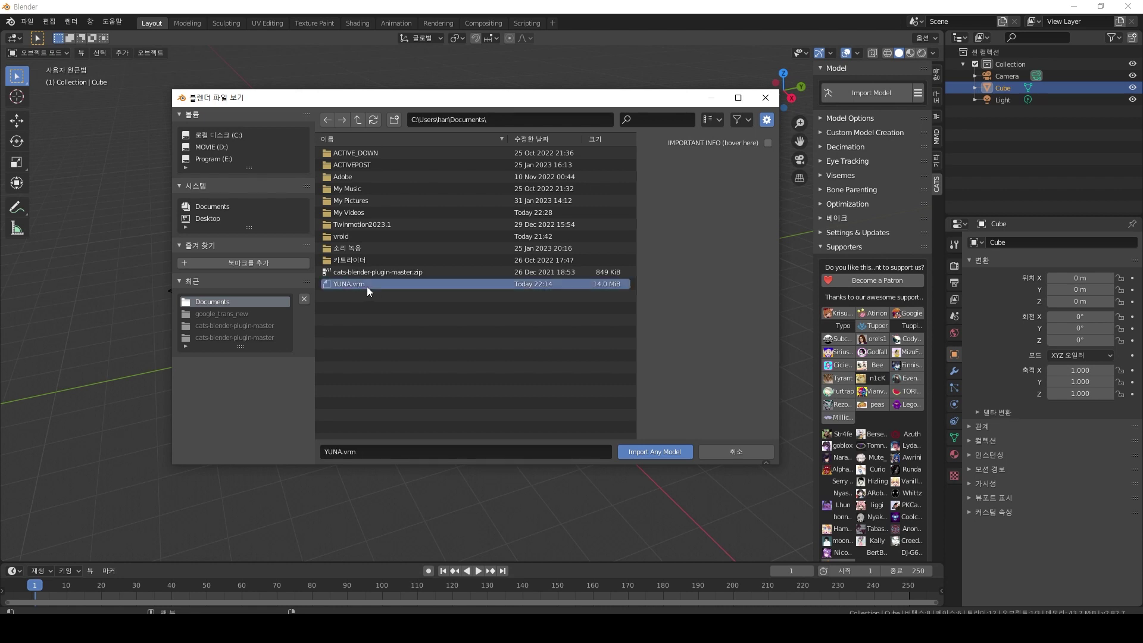
left_click(663, 451)
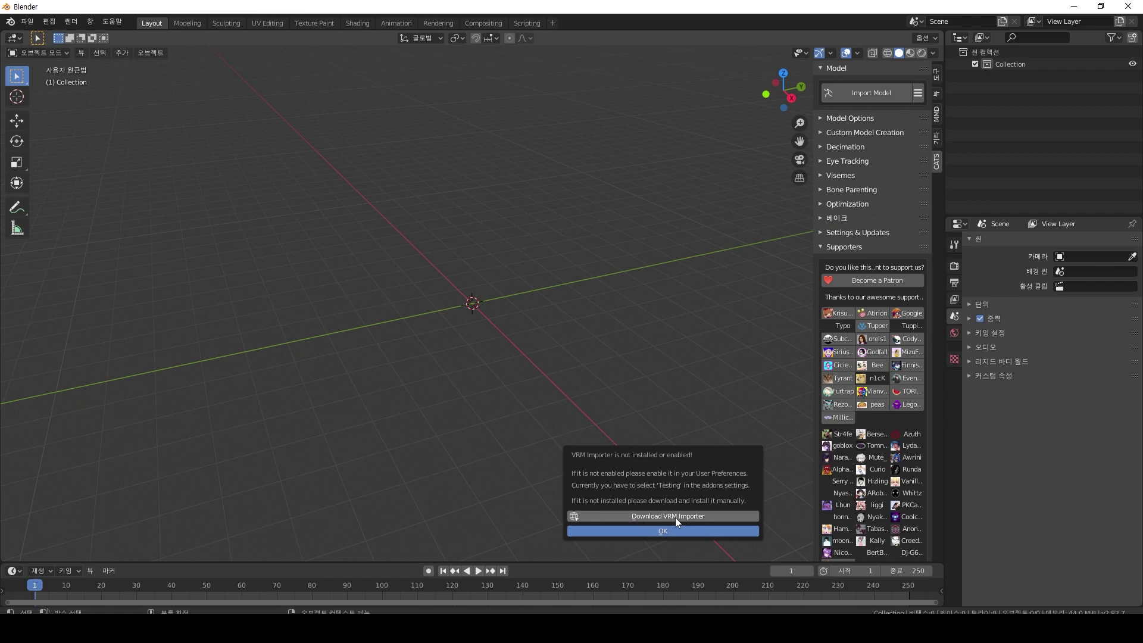
Open the VRM importer's GitHub page from the notice, follow its README link to vrm-addon-for-blender.info and download the add-on.
left_click(696, 517)
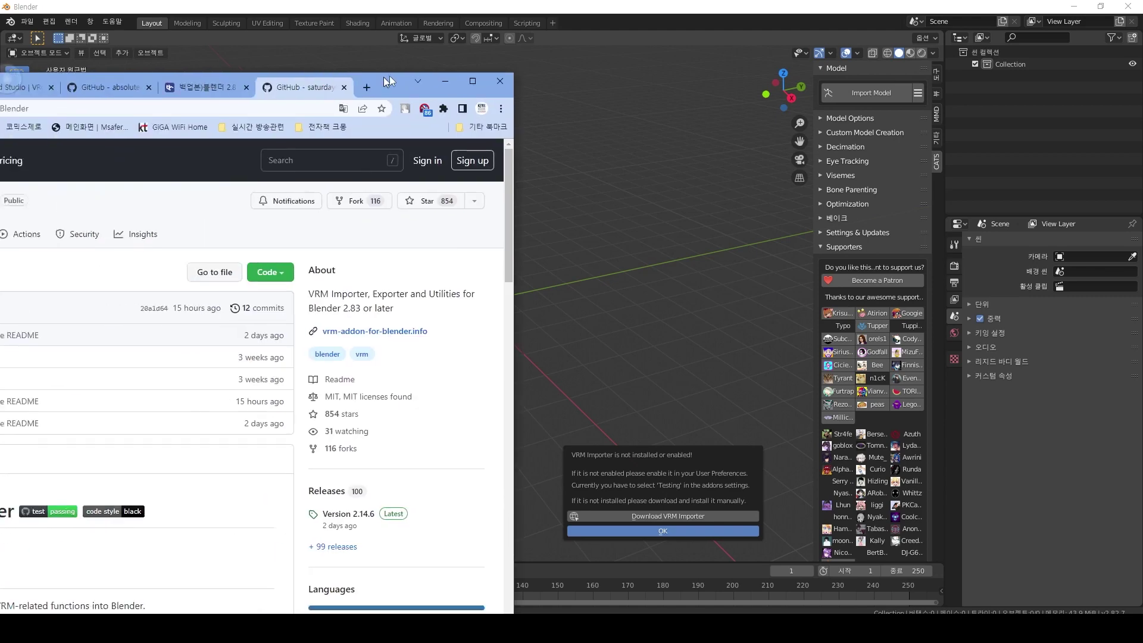
left_click_drag(369, 29, 742, 29)
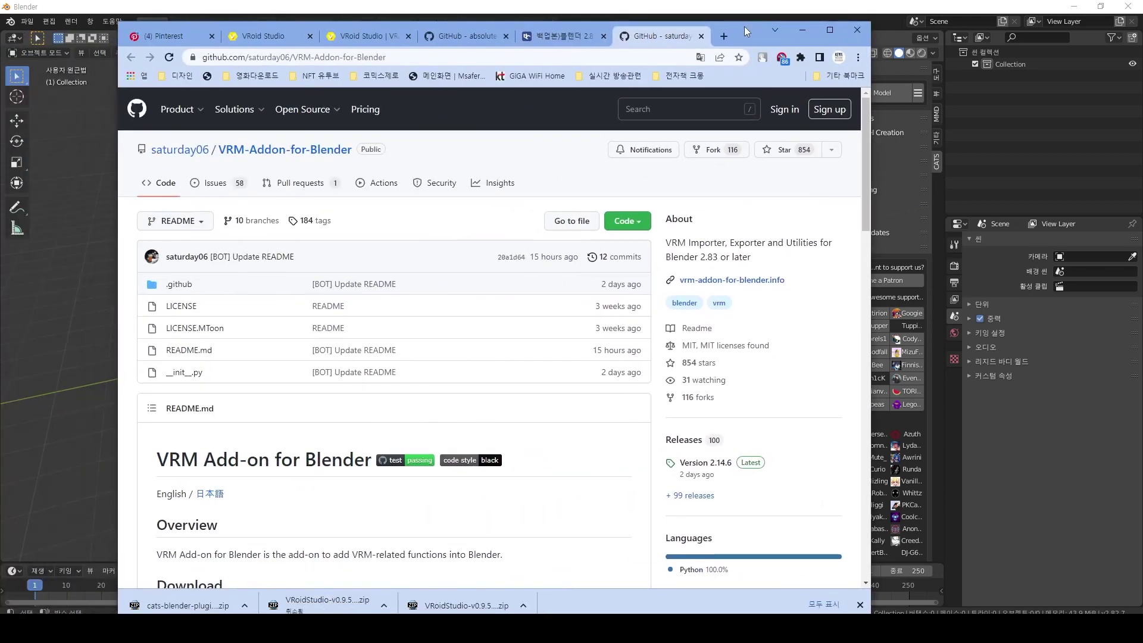
double_click(744, 26)
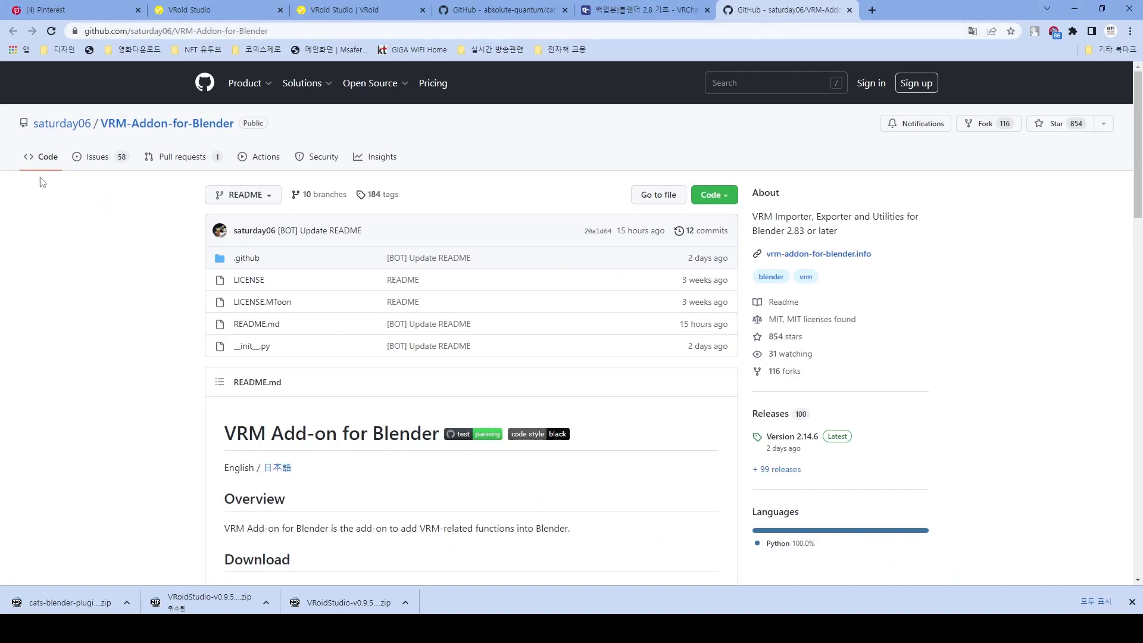
scroll(705, 470, "down", 2)
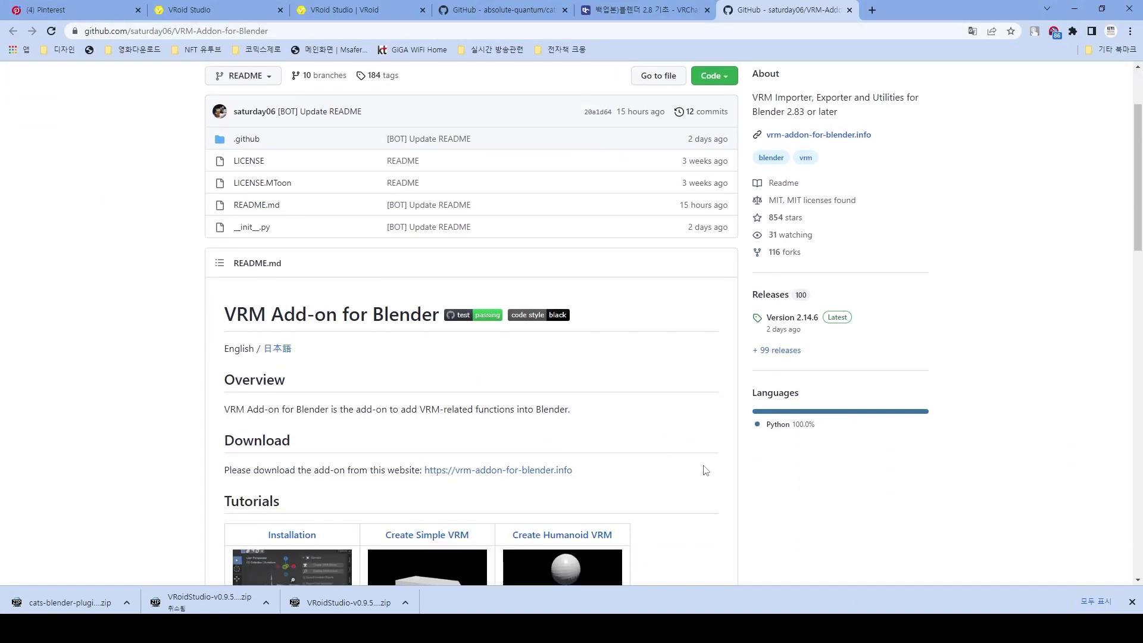
scroll(705, 470, "down", 2)
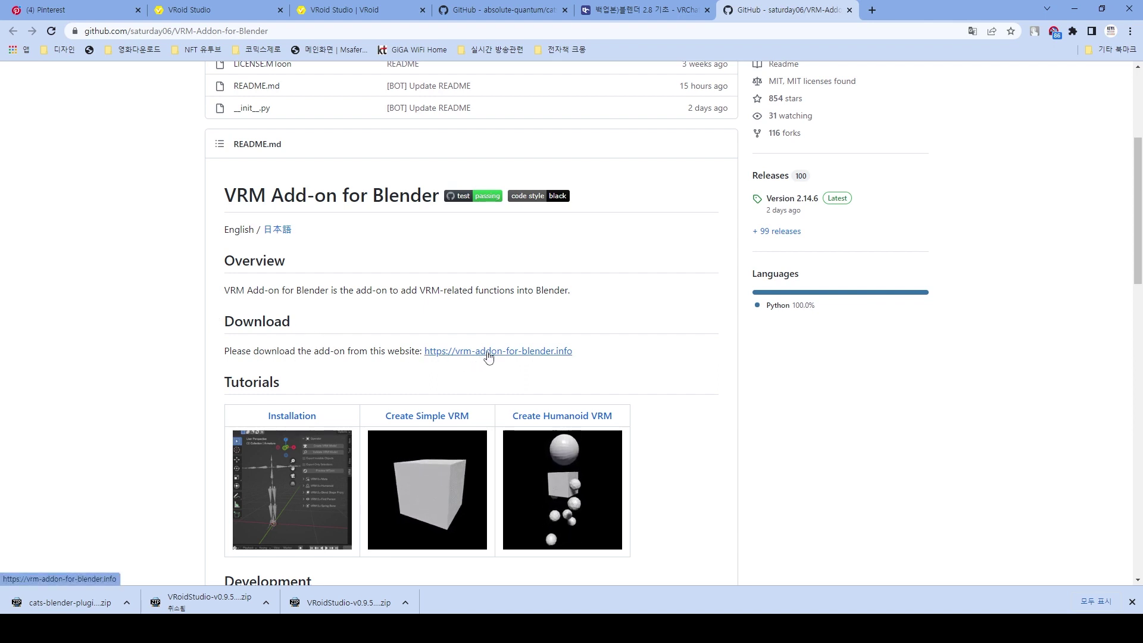
scroll(488, 356, "down", 1)
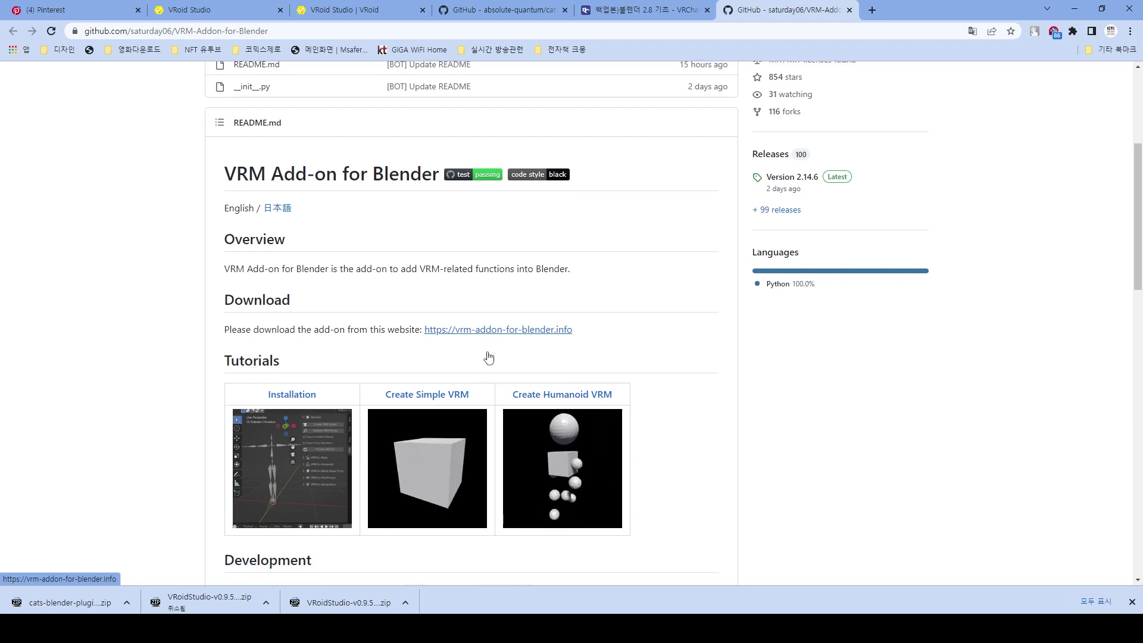
left_click(510, 296)
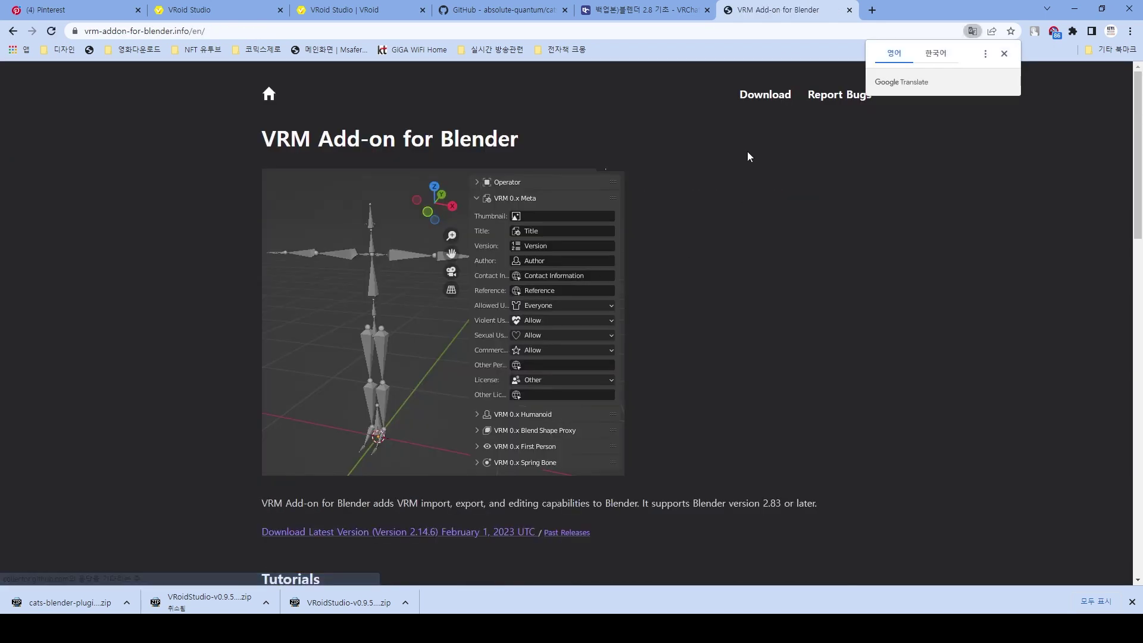
left_click(782, 98)
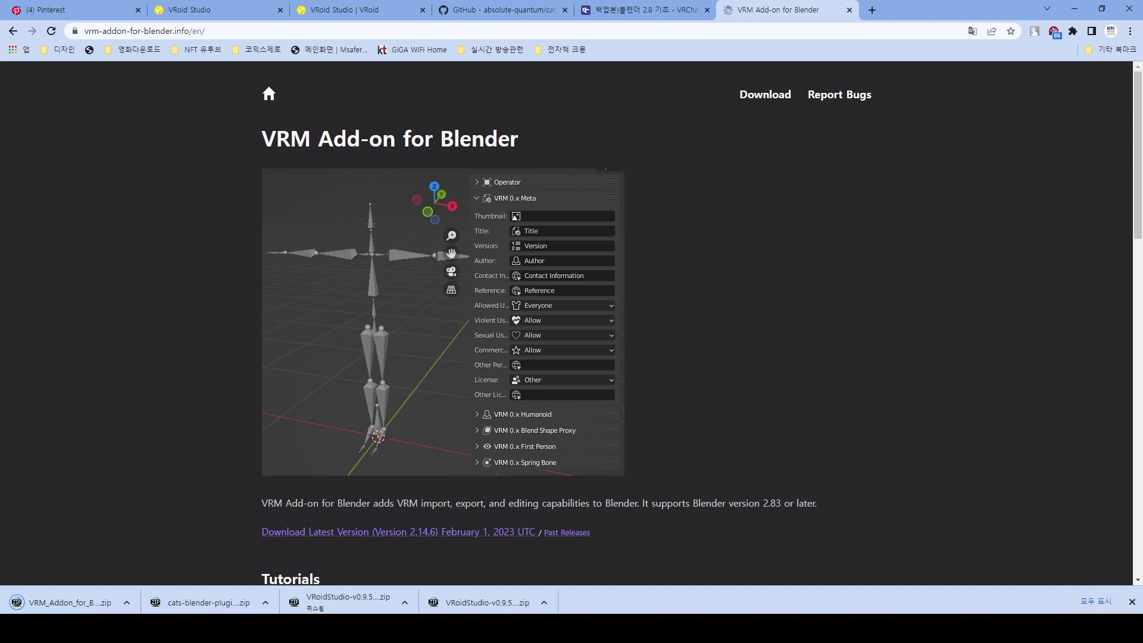
Copy the VRM_Addon_for_Blender-release ZIP file from the Downloads folder into the Documents folder.
mouse_move(127, 628)
left_click(158, 595)
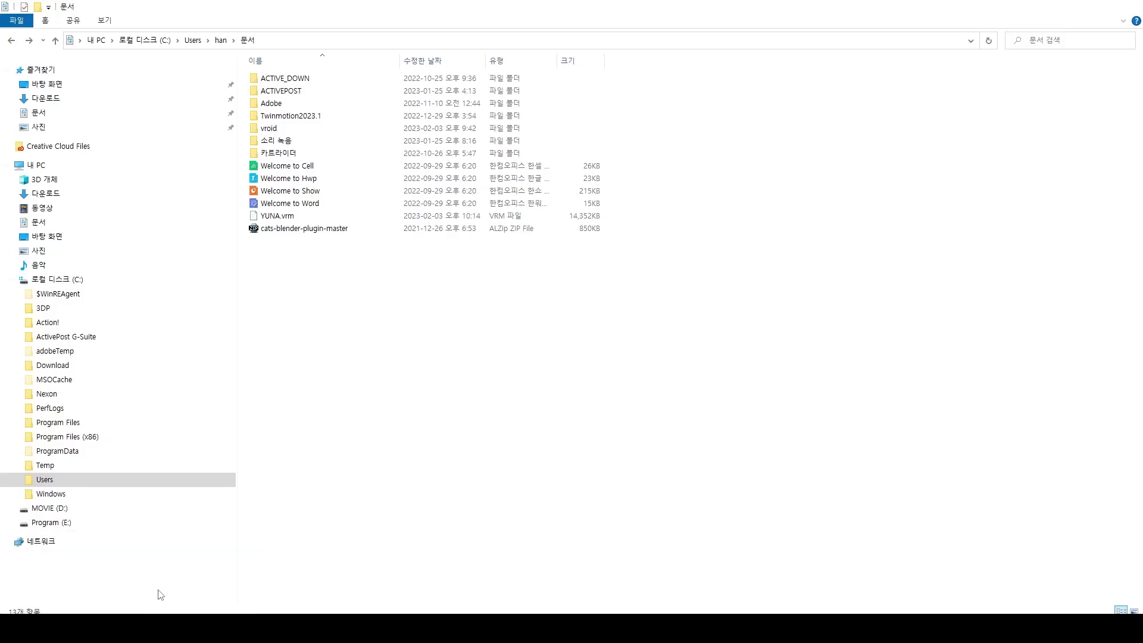
left_click(72, 100)
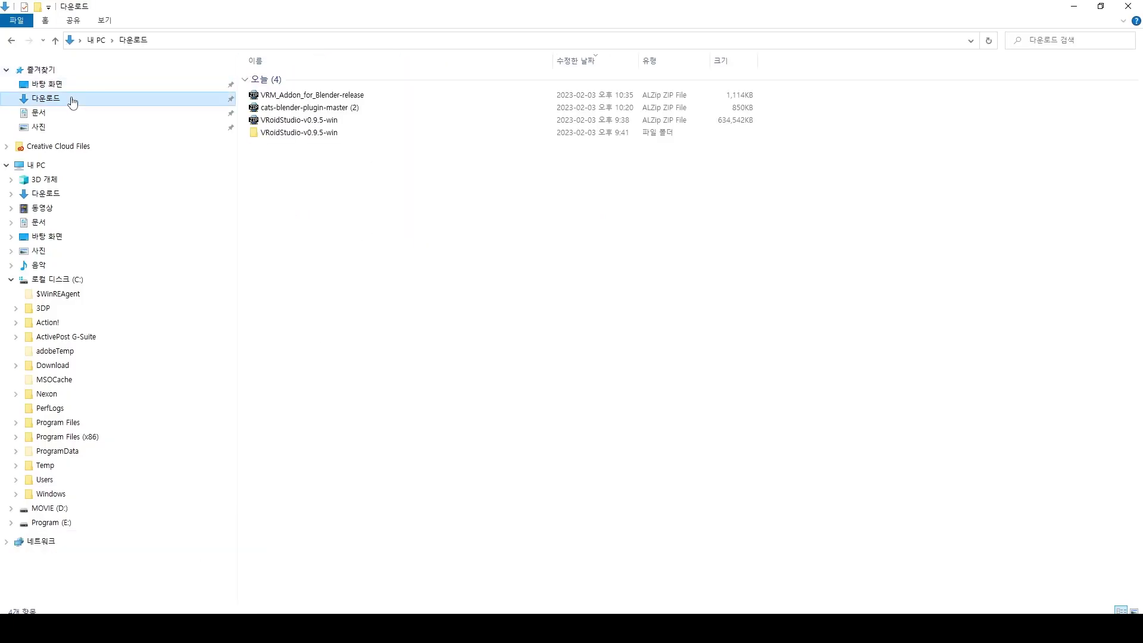
left_click(331, 100)
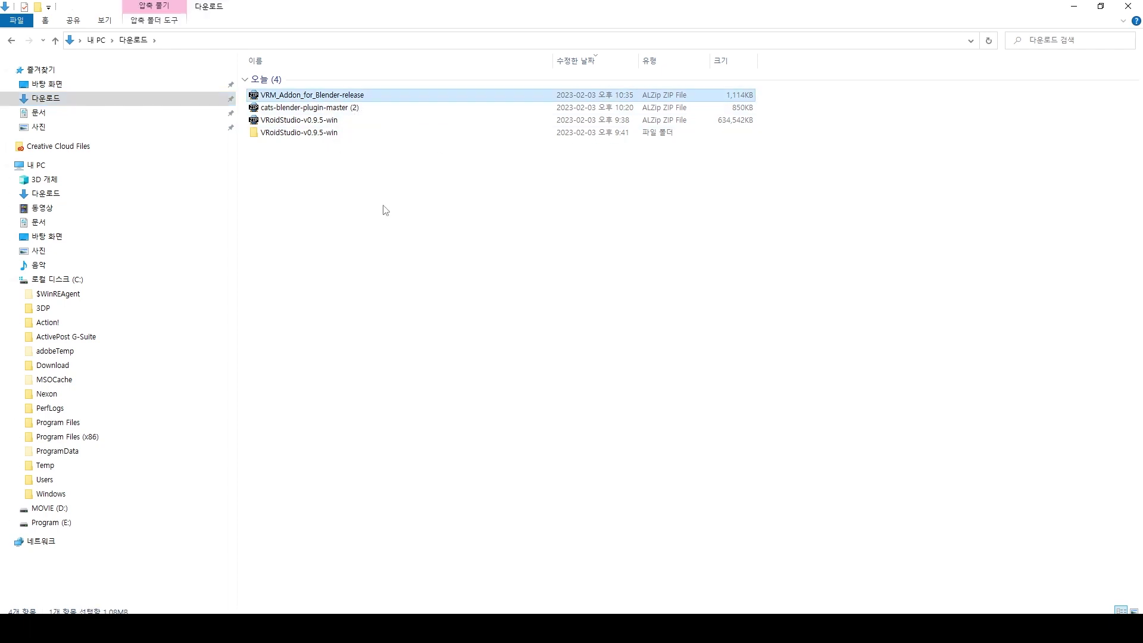
left_click(12, 40)
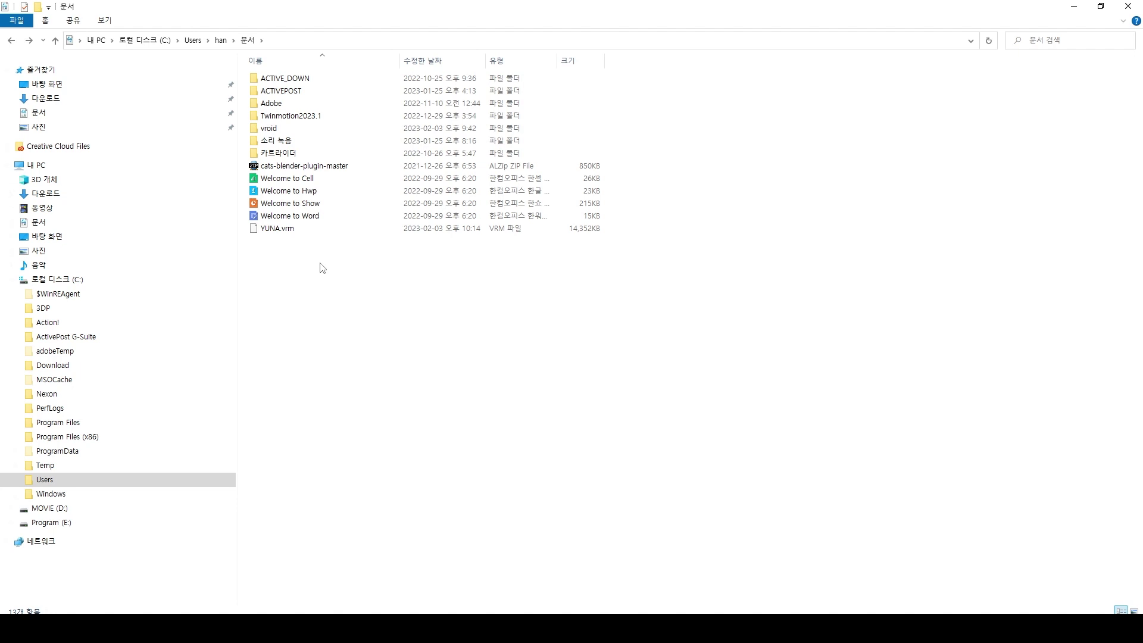
key("ctrl+v")
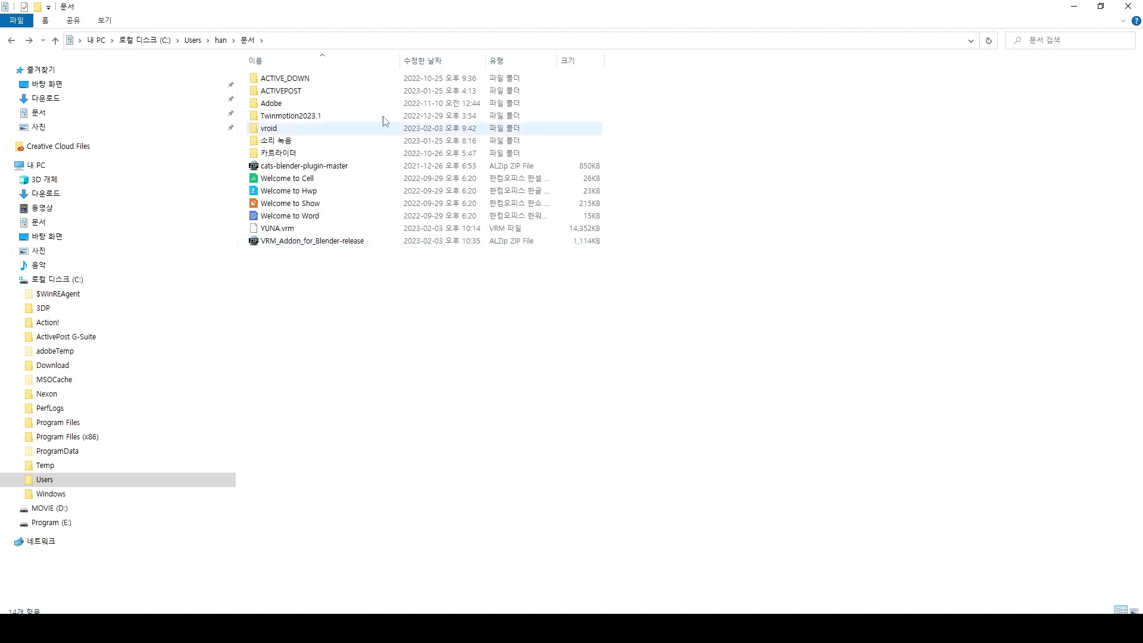
Return to Blender, dismiss the missing importer notice and install VRM_Addon_for_Blender-release.zip from the Documents folder as an add-on.
key("alt+Tab")
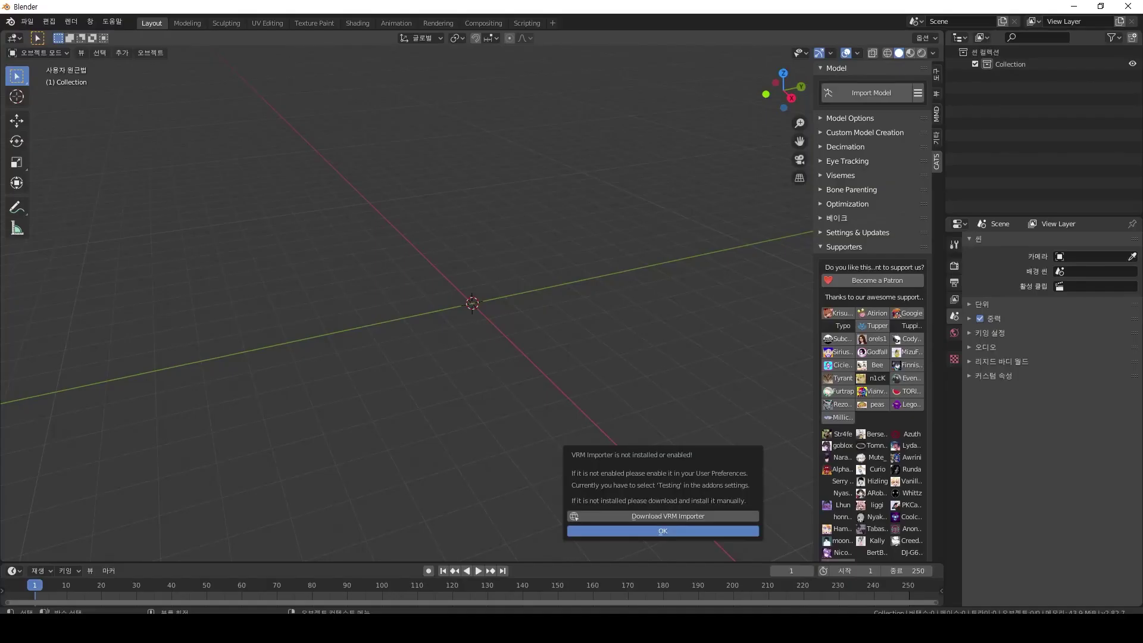
left_click(530, 526)
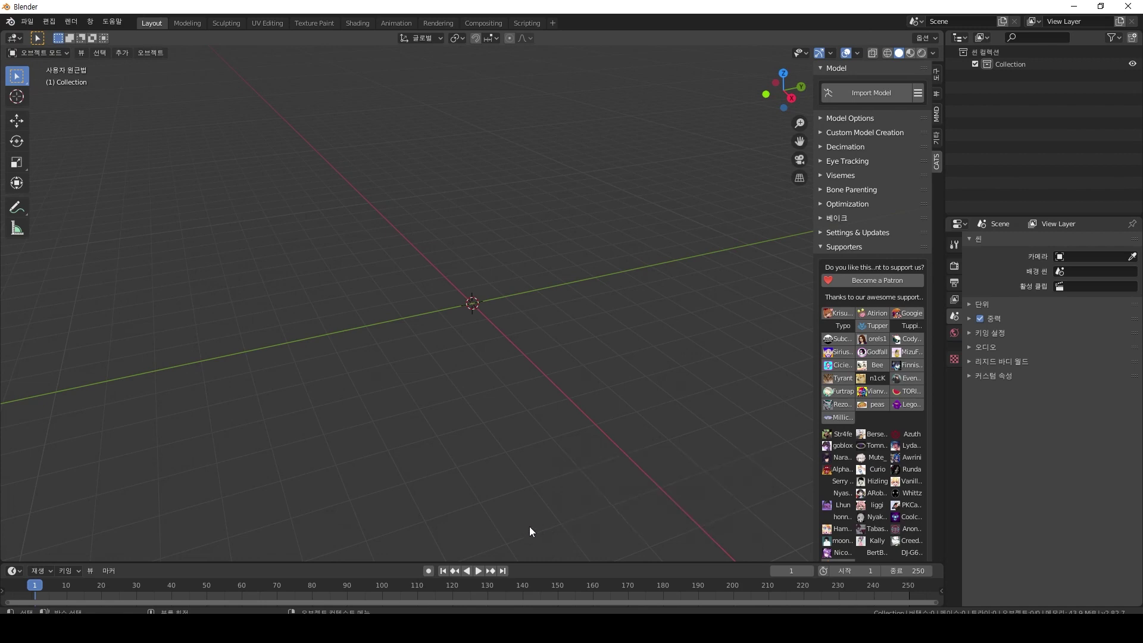
left_click(46, 22)
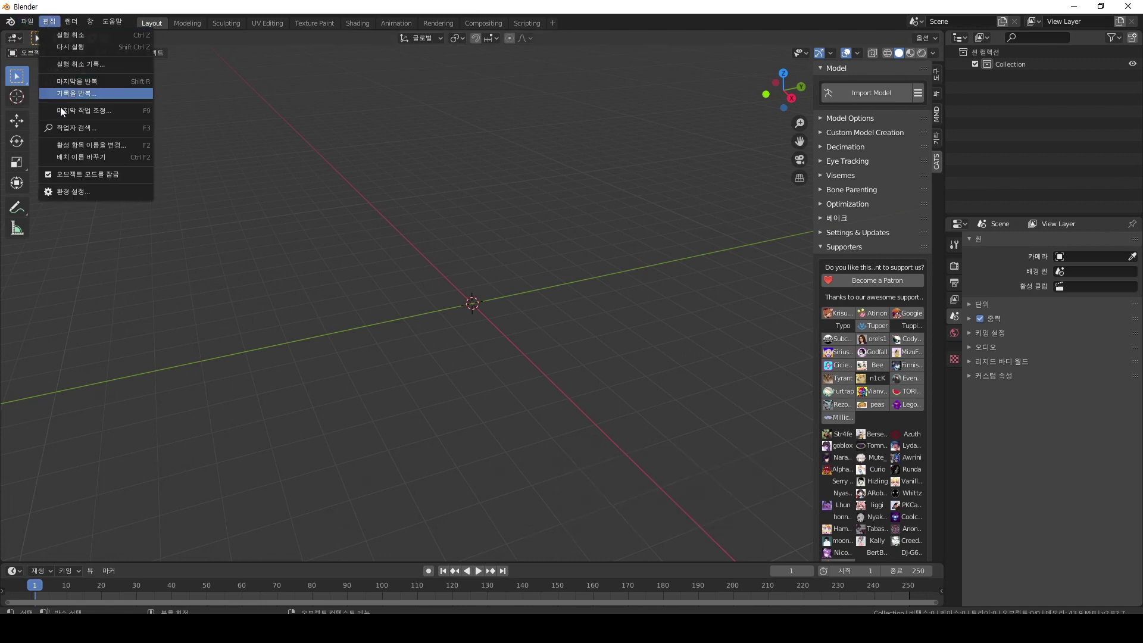
left_click(74, 190)
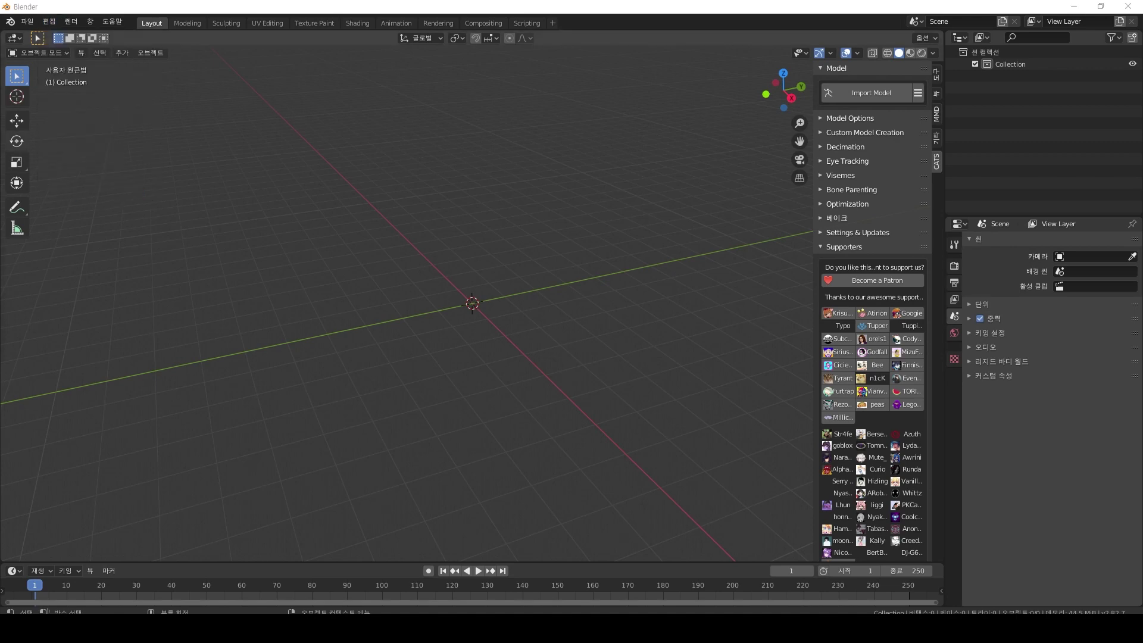
left_click_drag(238, 125, 541, 98)
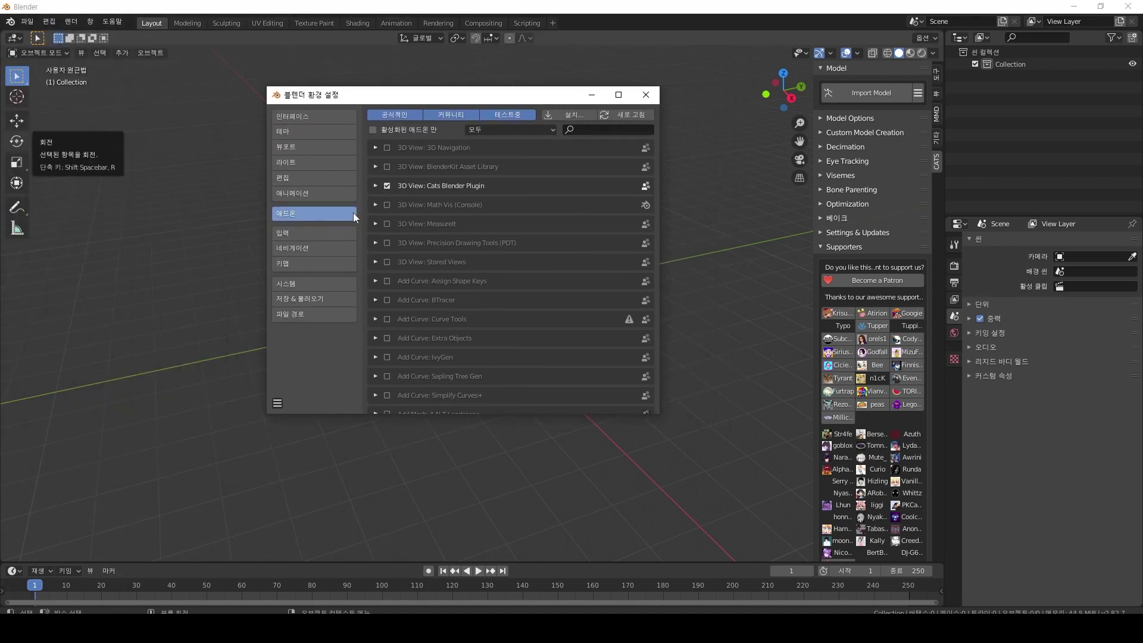
left_click(584, 115)
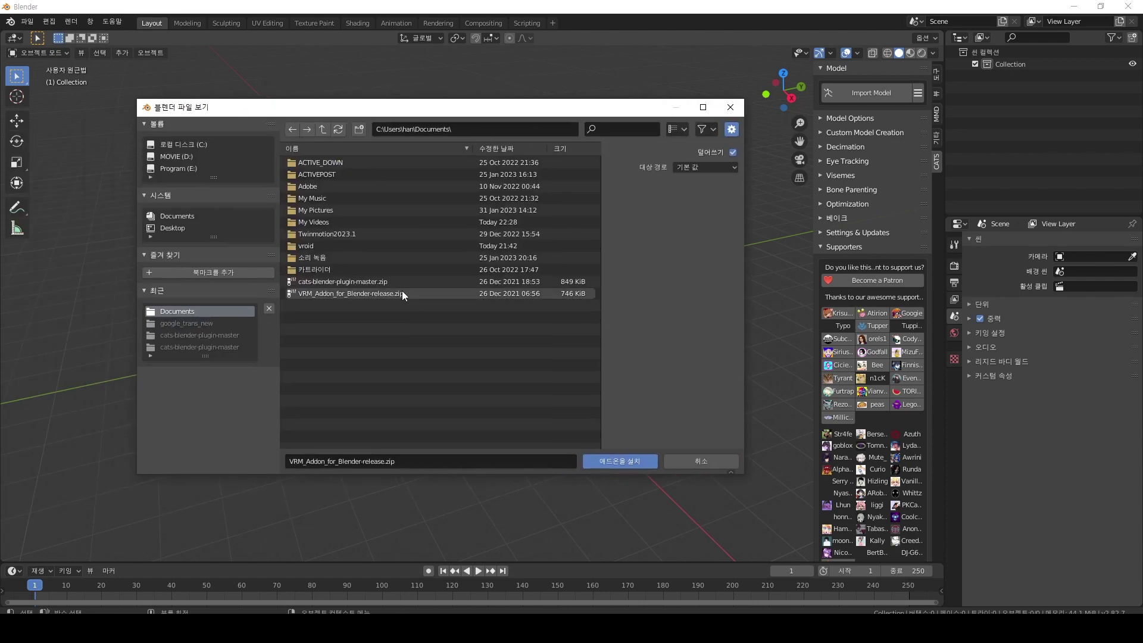
left_click(401, 293)
left_click(605, 455)
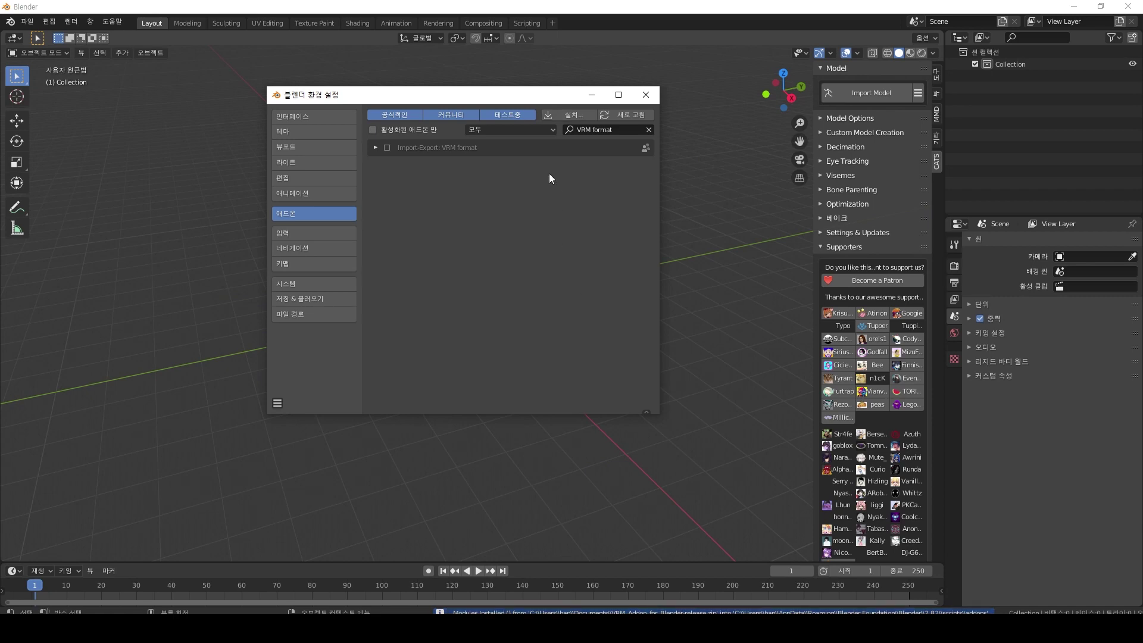
Enable the Import-Export: VRM format add-on, clear the add-on search and close the preferences.
left_click(387, 148)
left_click(648, 129)
scroll(569, 281, "down", 3)
scroll(558, 310, "down", 20)
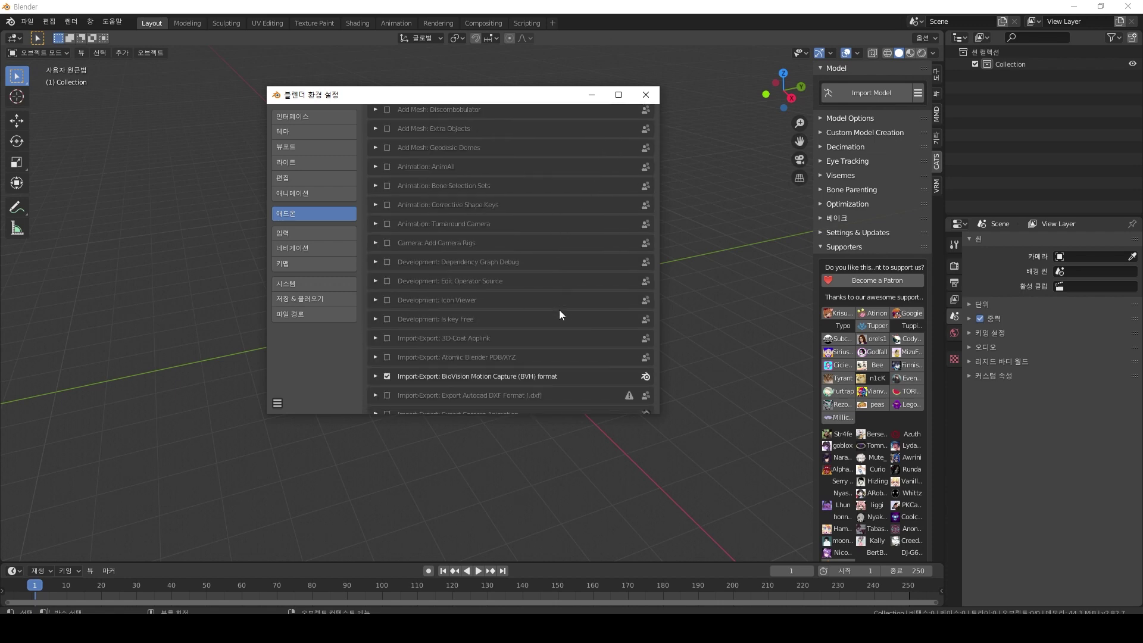
scroll(559, 309, "down", 5)
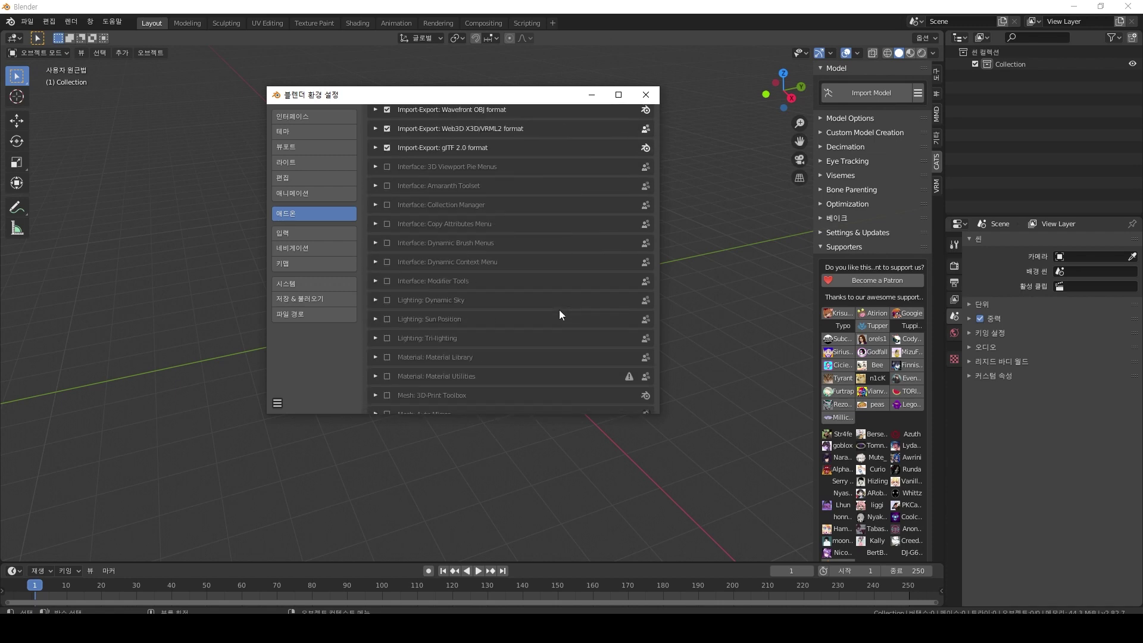
left_click(646, 94)
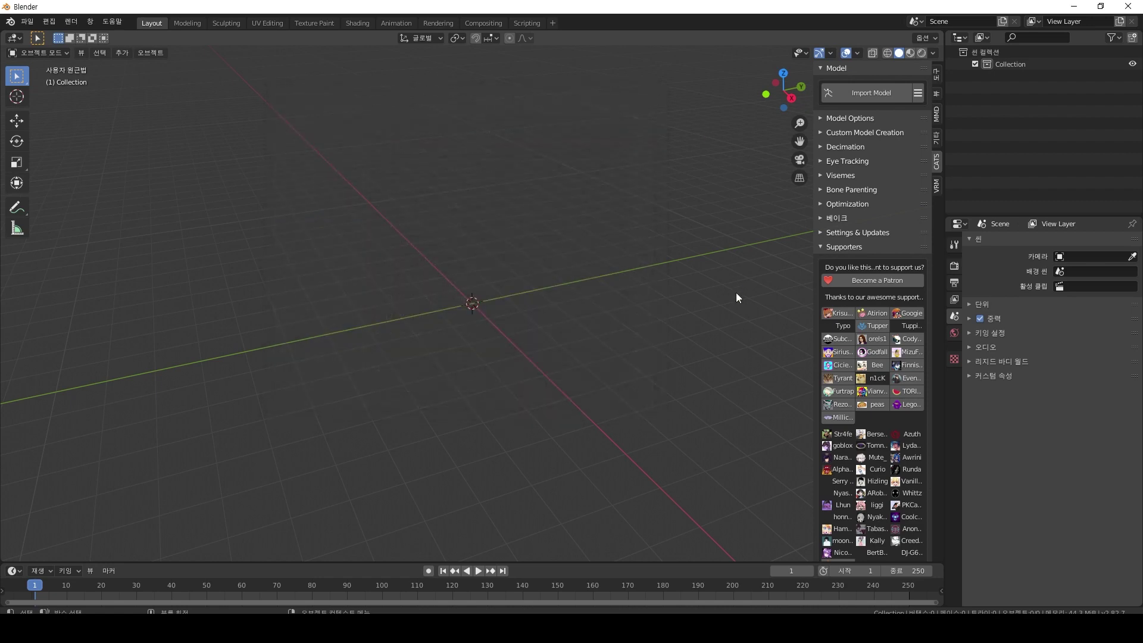
Import YUNA.vrm from the Documents folder with the Cats plugin and compare the model with the original in VRoid Studio.
left_click(870, 92)
left_click_drag(526, 123, 728, 103)
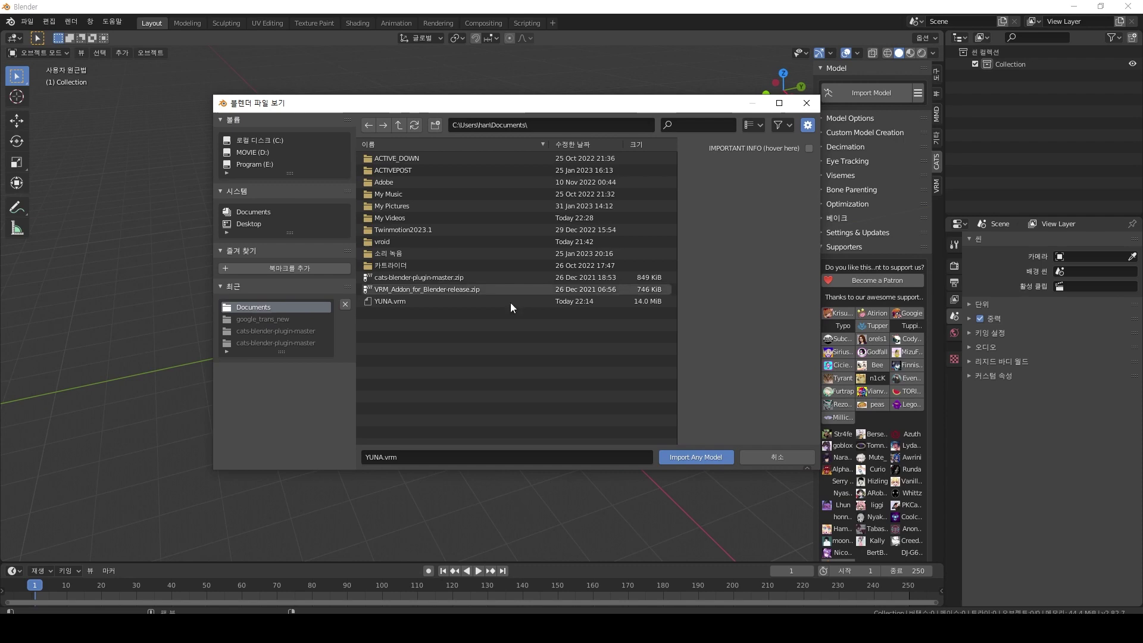
left_click(384, 301)
left_click(694, 457)
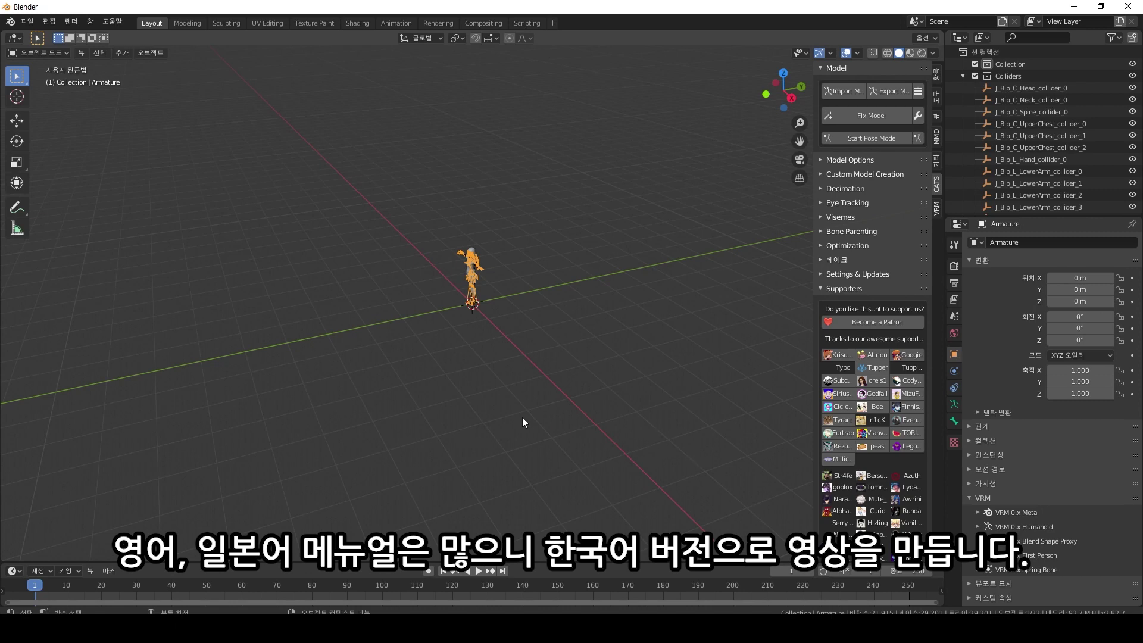
scroll(527, 299, "up", 10)
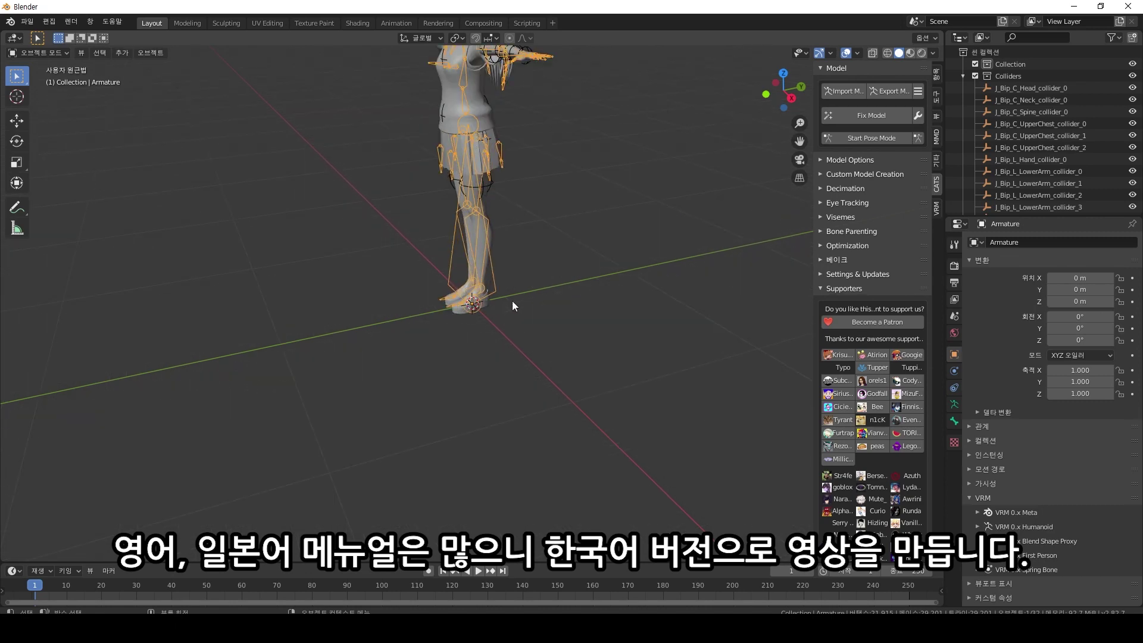
scroll(512, 301, "down", 5)
middle_click_drag(555, 235, 544, 247)
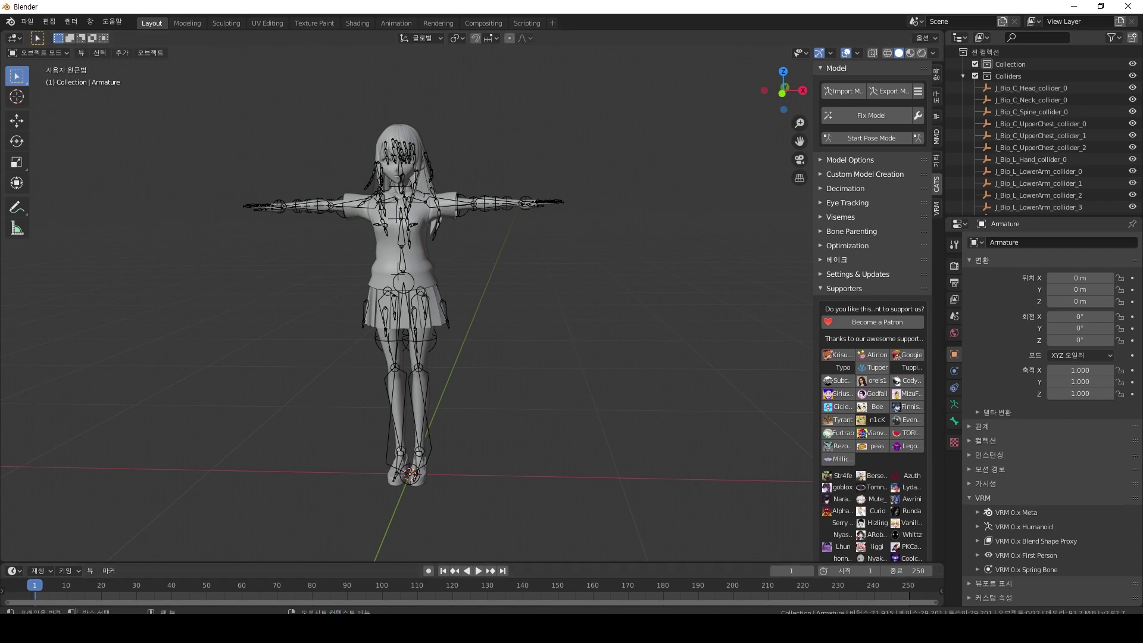
key("alt+Tab")
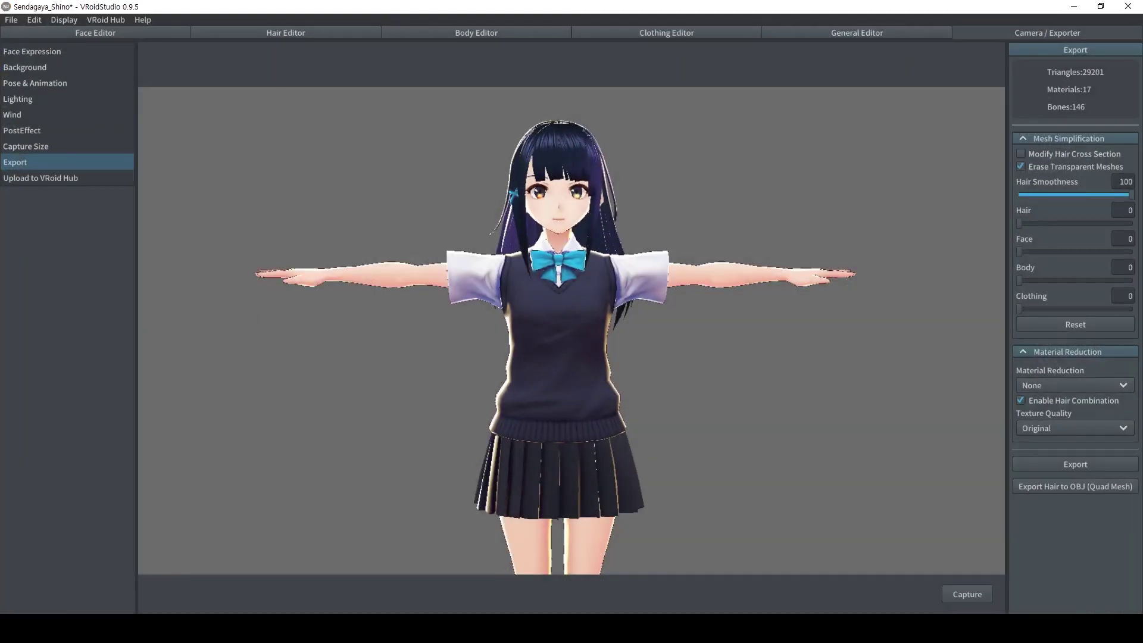
left_click(333, 628)
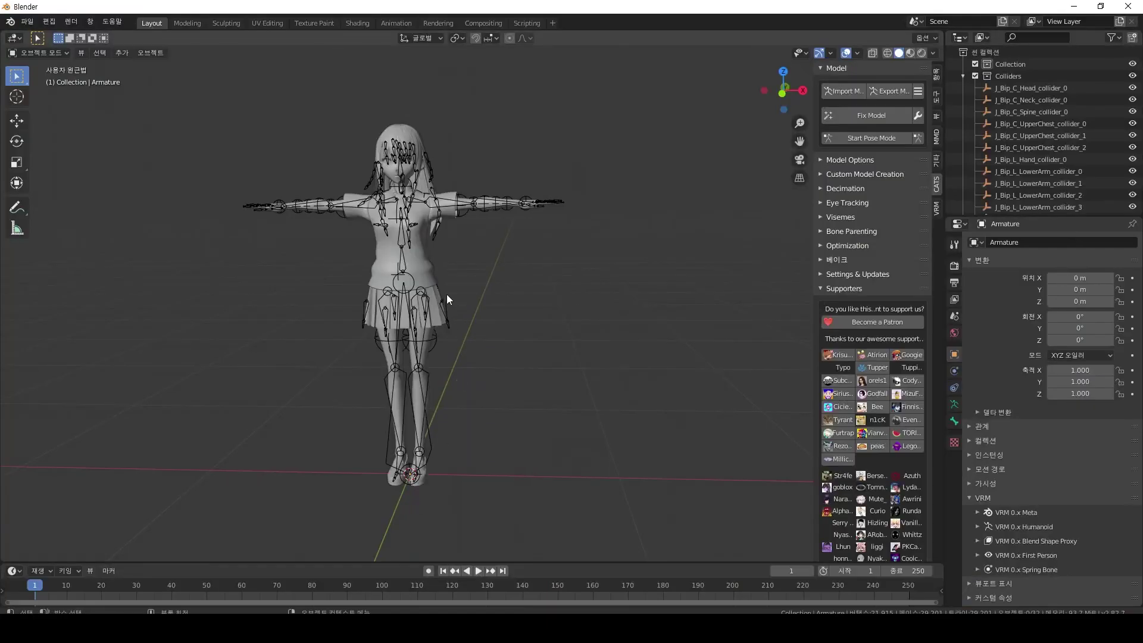
Display the imported model in Material Preview shading and run the Cats Fix Model operation on it.
left_click(910, 53)
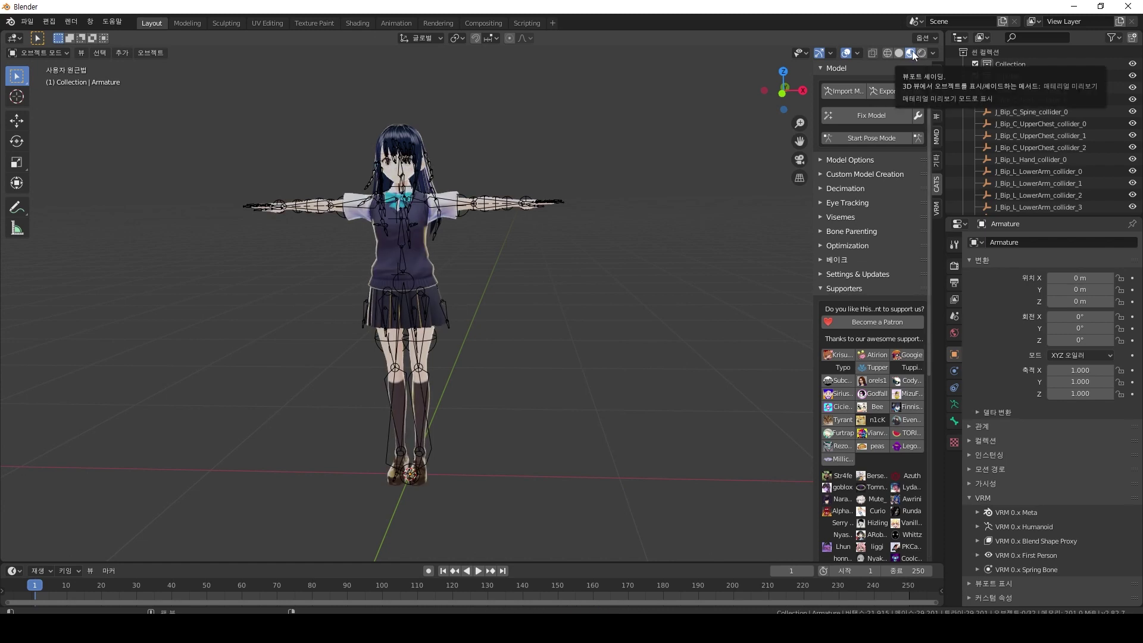
left_click_drag(672, 279, 661, 306)
middle_click_drag(627, 333, 512, 331)
scroll(512, 331, "up", 5)
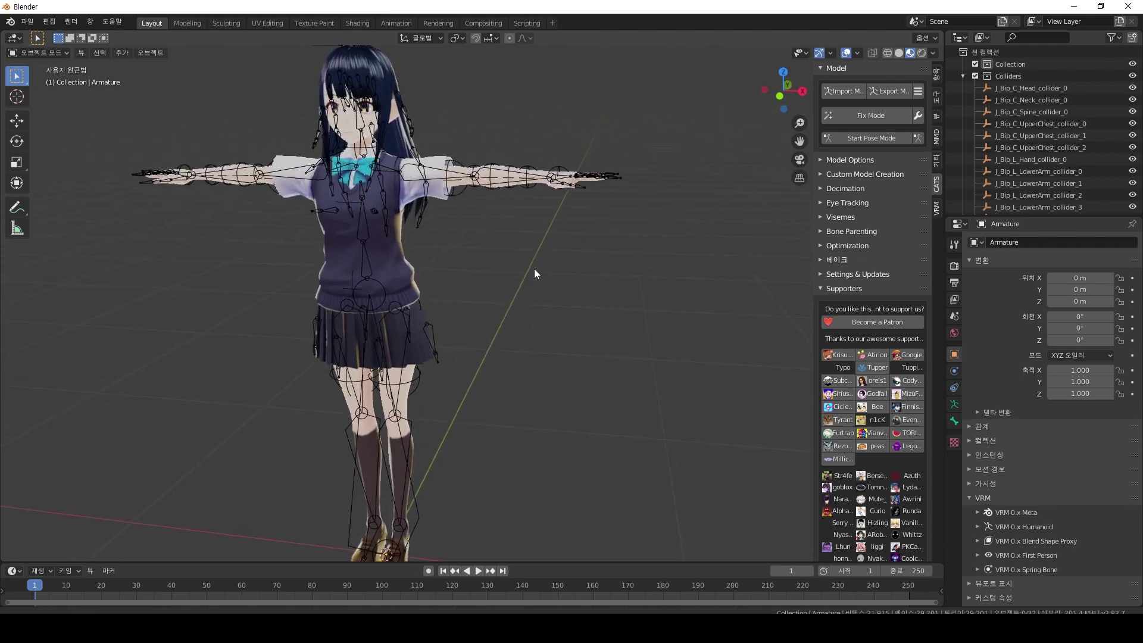
middle_click_drag(605, 296, 638, 316)
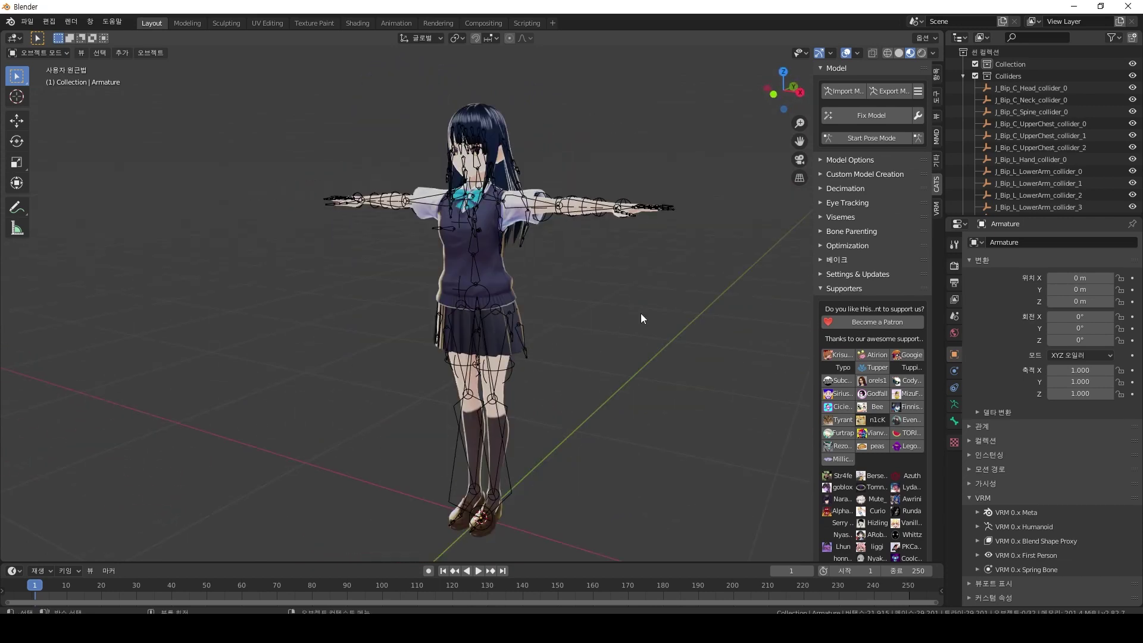
left_click(900, 121)
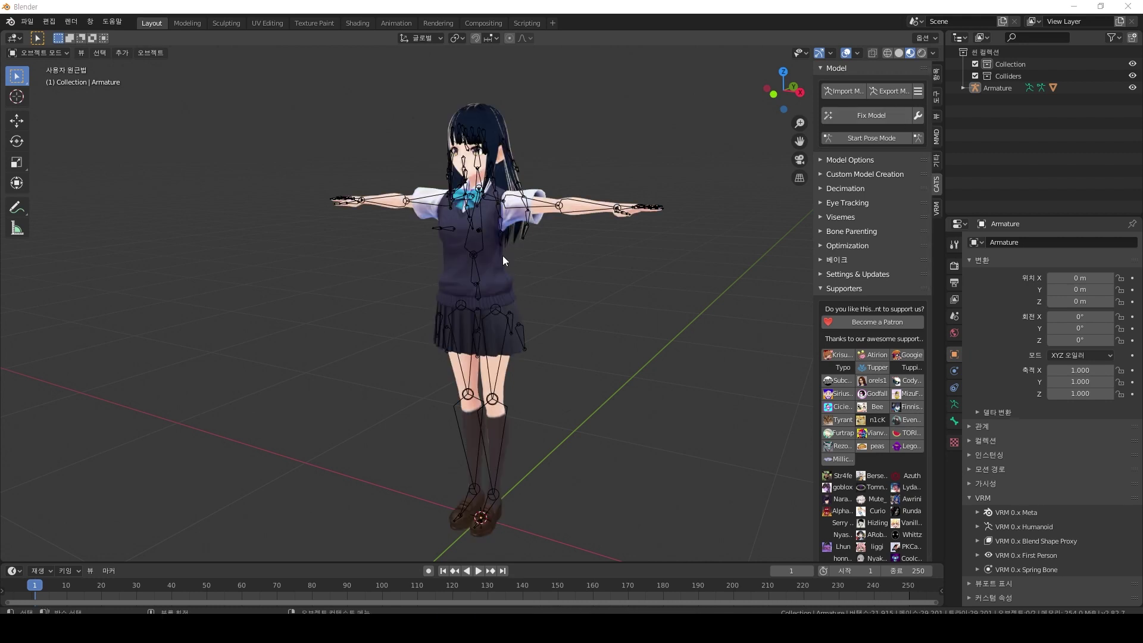
Start the Cats model export, continue past the optimization warning and choose the Program (E:) drive as the FBX destination.
left_click(892, 91)
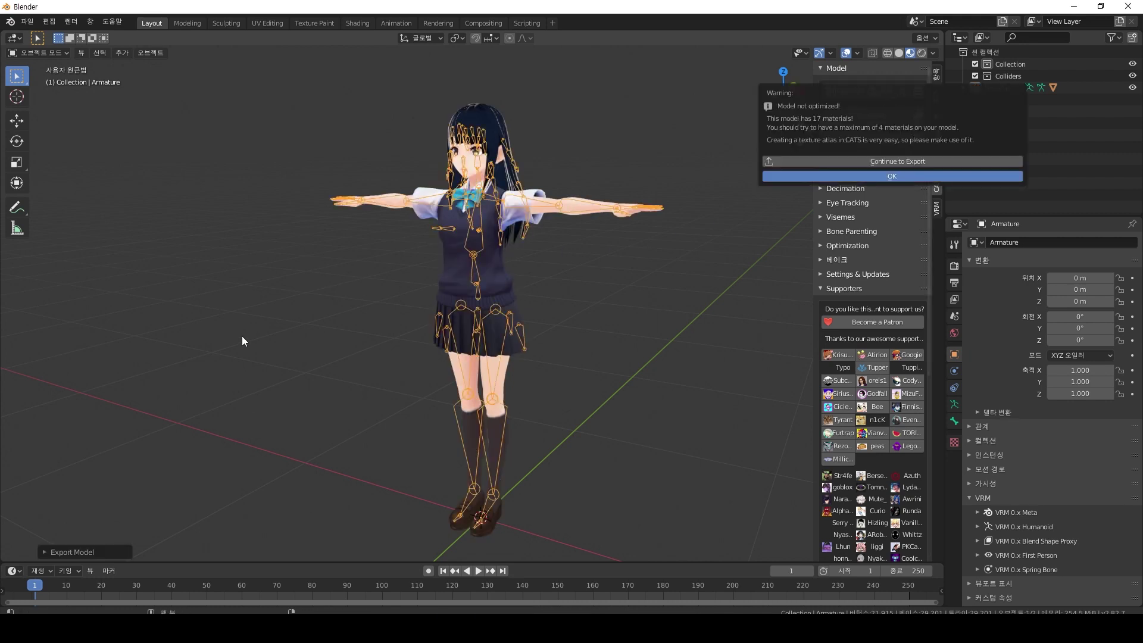
left_click(941, 162)
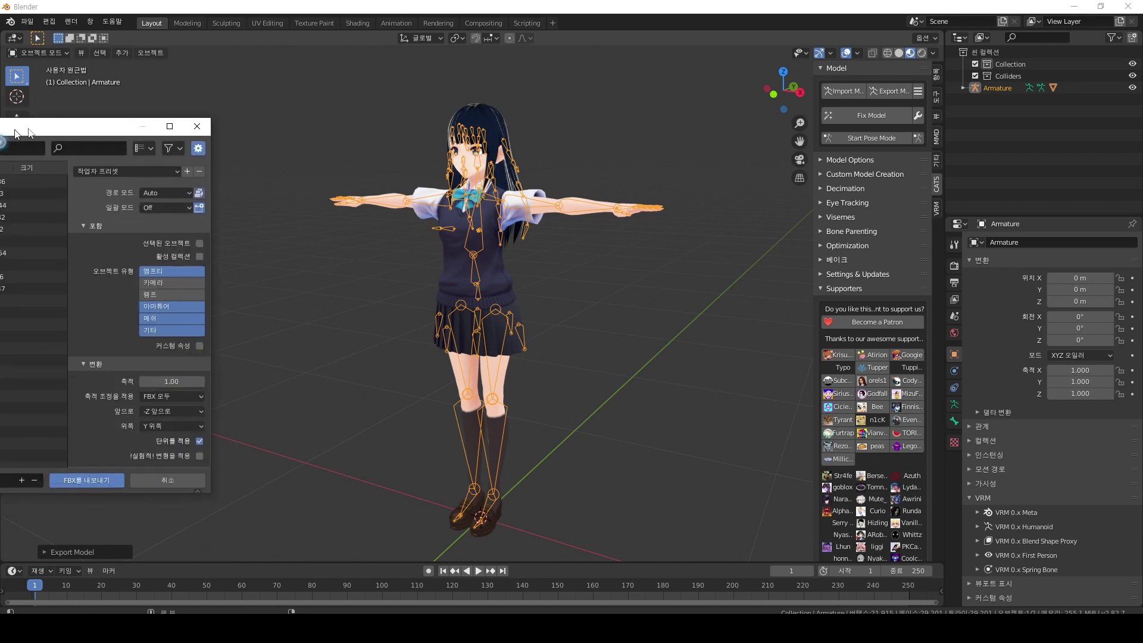
left_click_drag(6, 128, 560, 97)
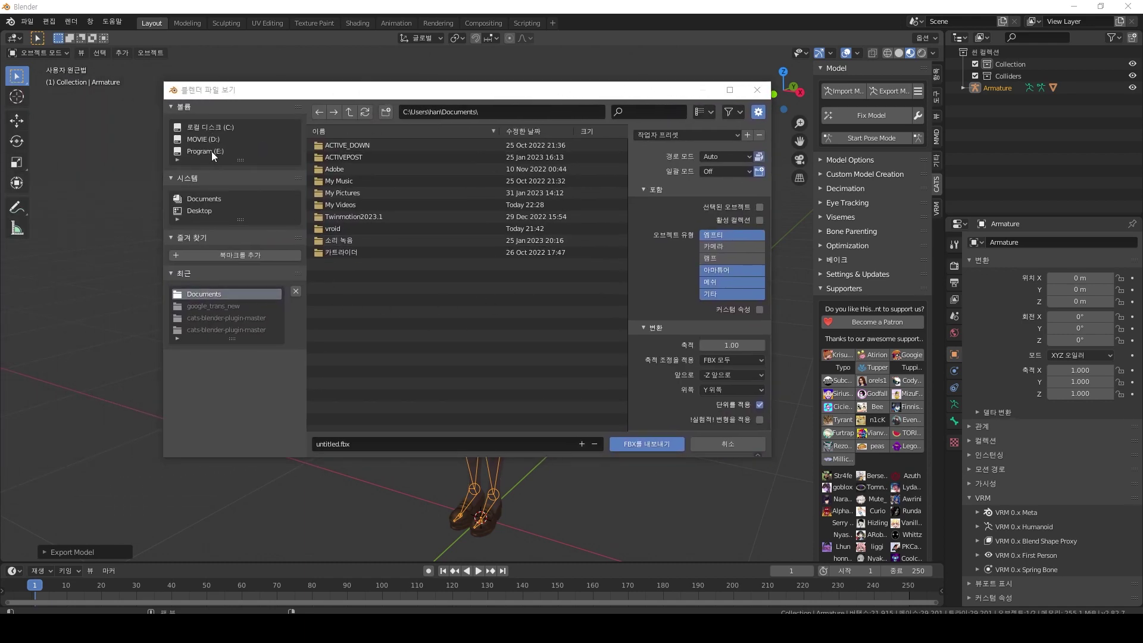
left_click(177, 160)
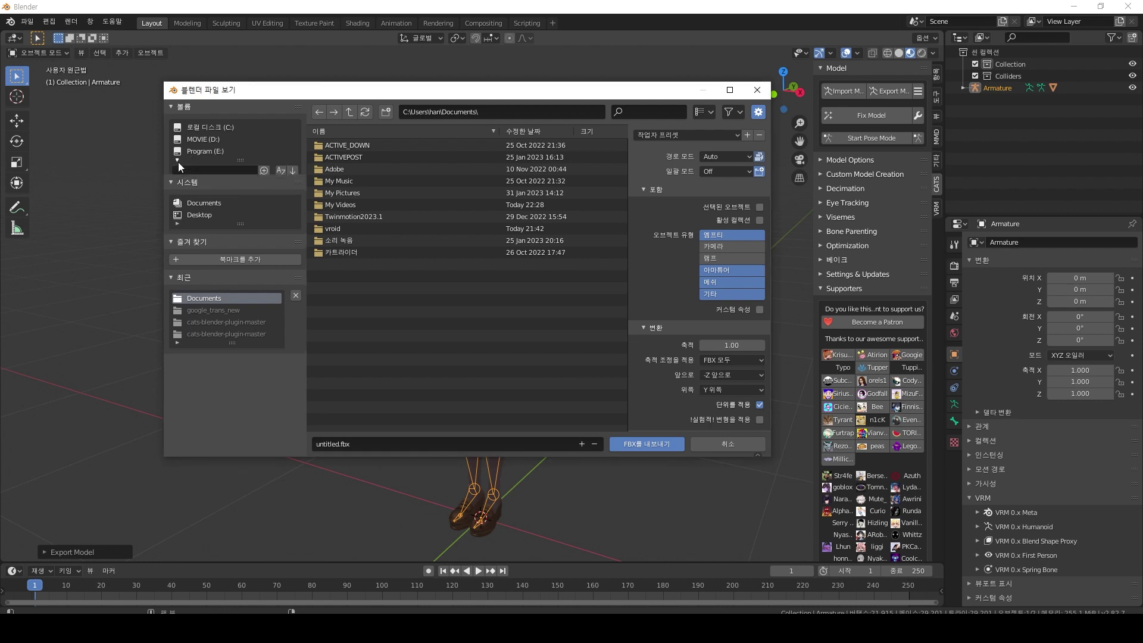
left_click(206, 154)
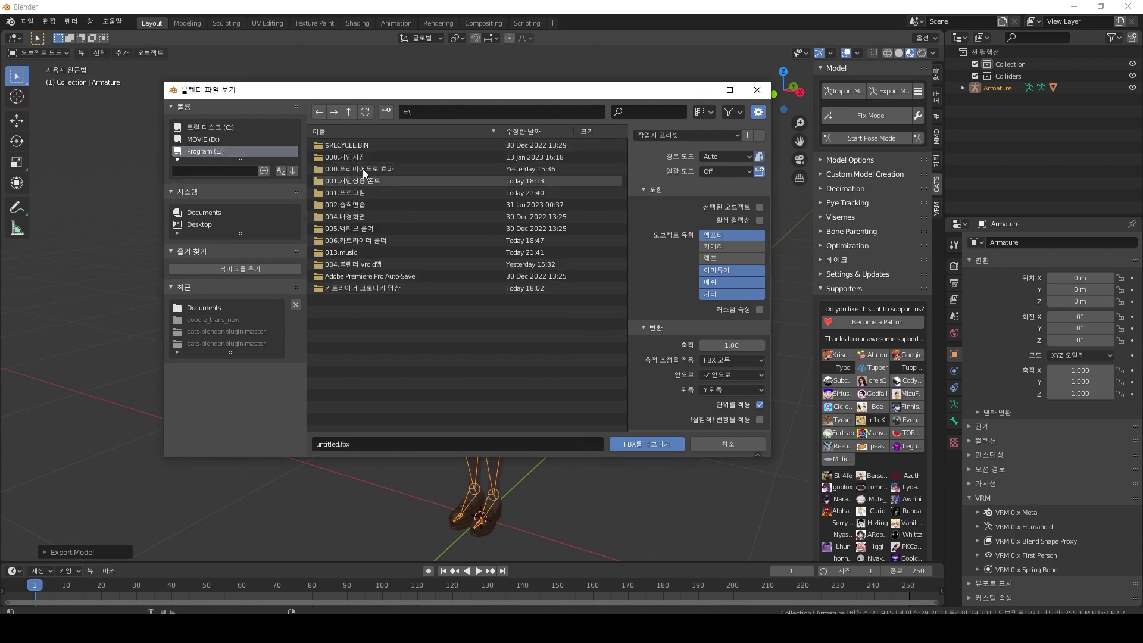
Name the file YUNA 001.fbx, export the model as FBX and locate the file on the Program (E:) drive in File Explorer.
left_click(338, 444)
left_click(338, 445)
left_click_drag(335, 444, 289, 445)
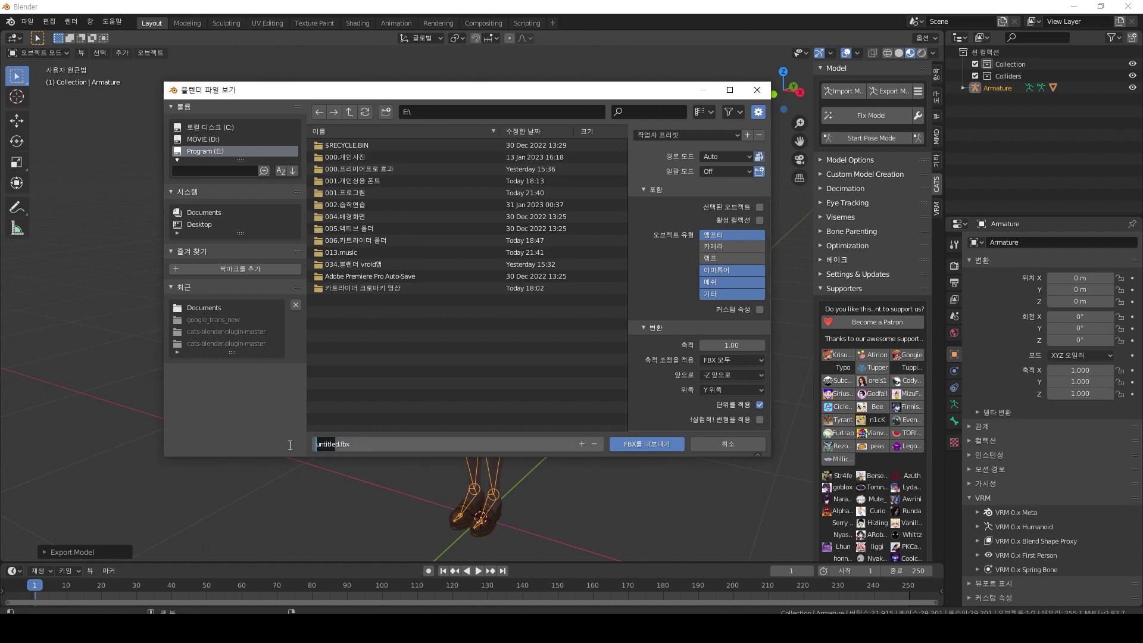
key("BackSpace")
type("YUNA 001")
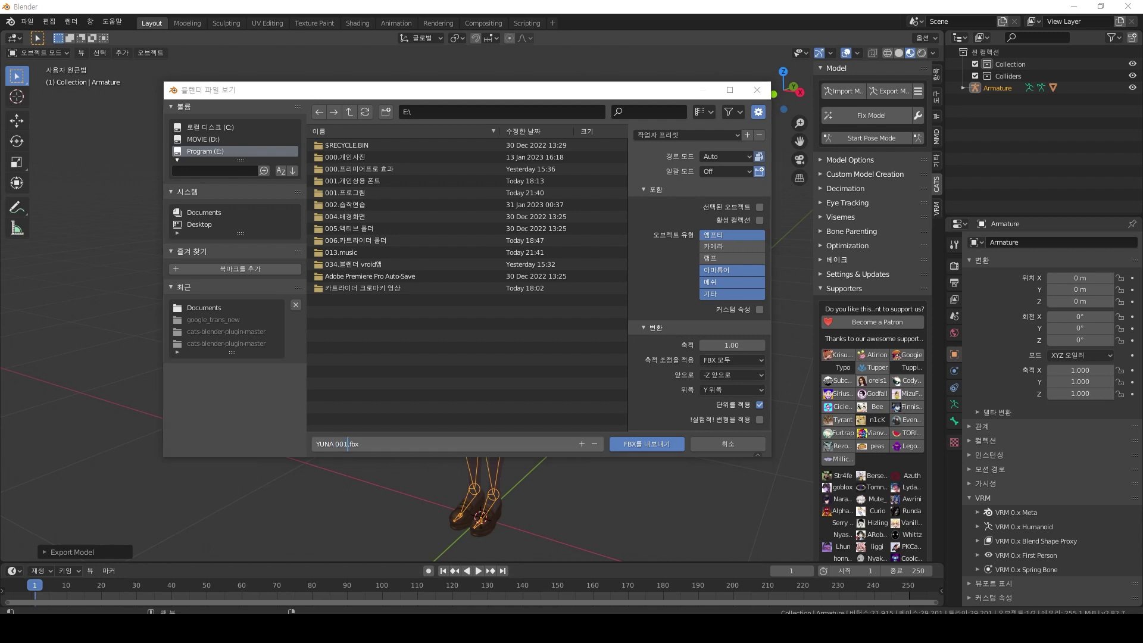
left_click(648, 443)
left_click(647, 444)
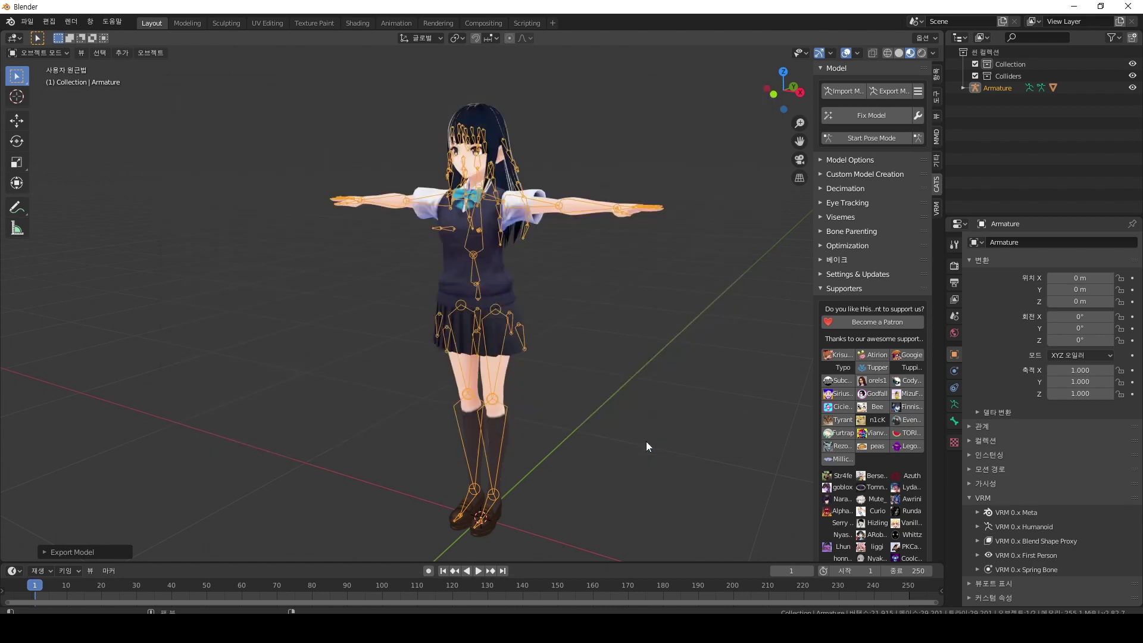
left_click(647, 445)
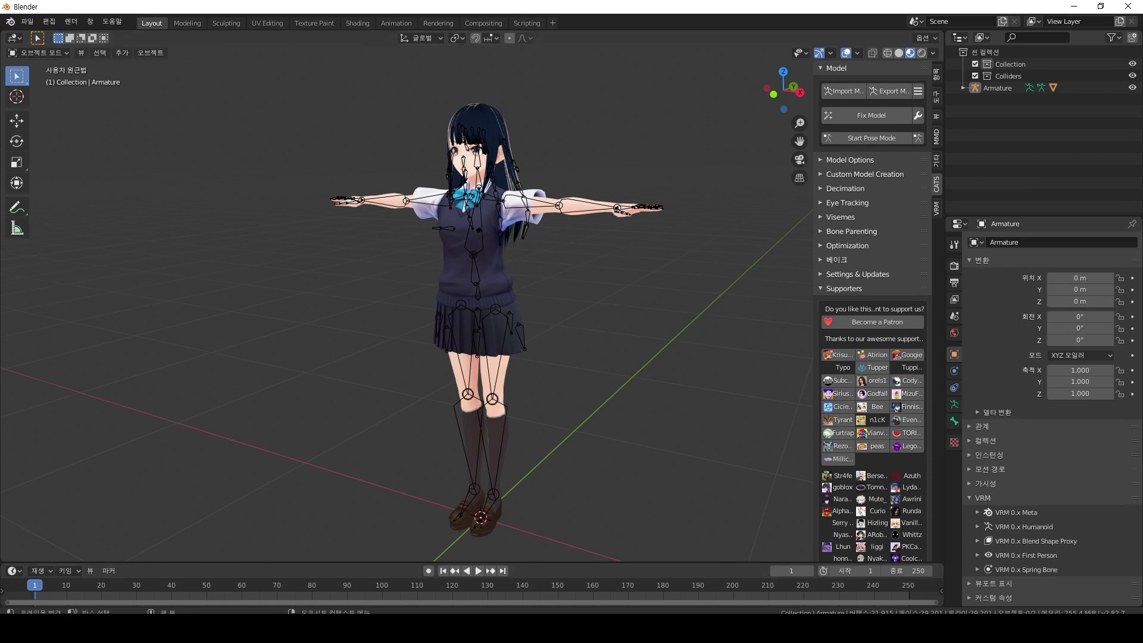
left_click(178, 606)
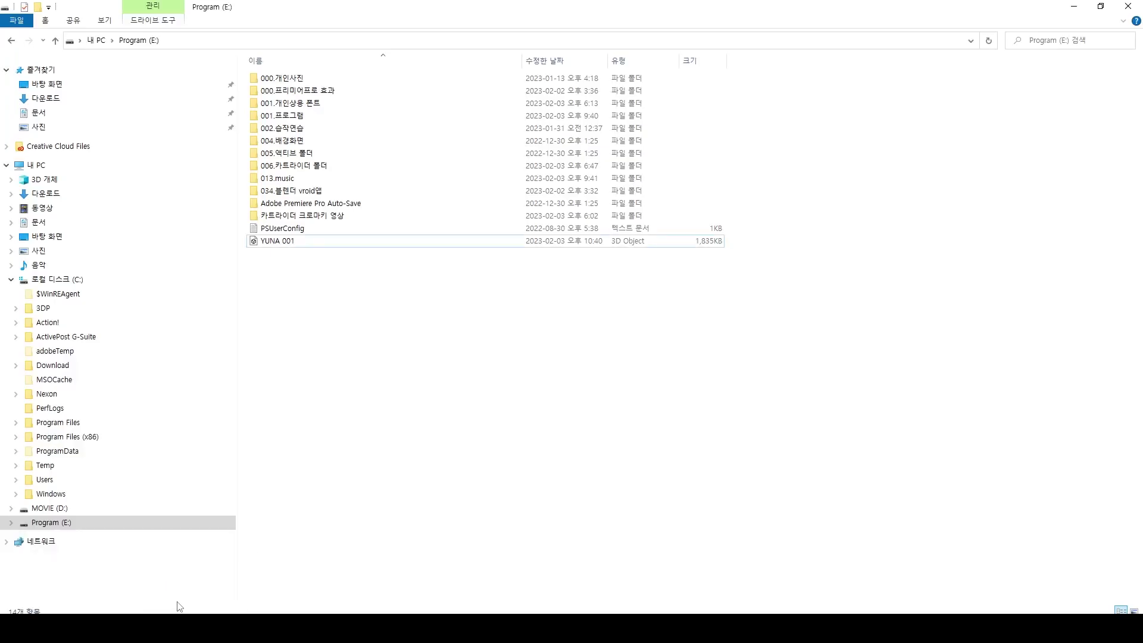
left_click(310, 246)
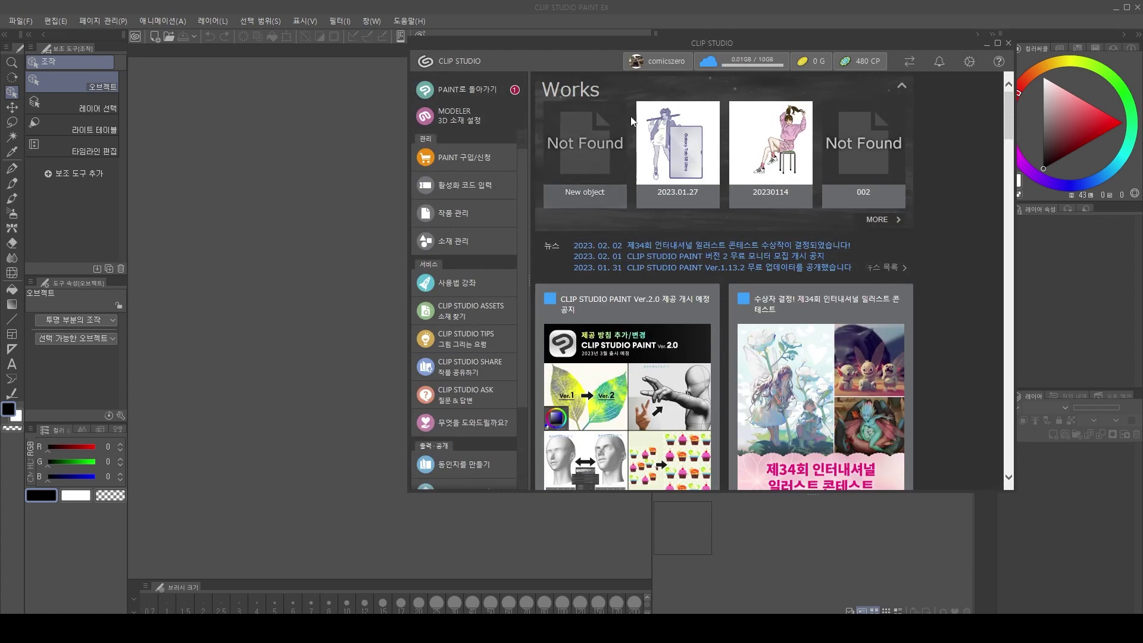
Maximize CLIP STUDIO, launch CLIP STUDIO MODELER from it and maximize the modeler window behind its New dialog.
double_click(772, 40)
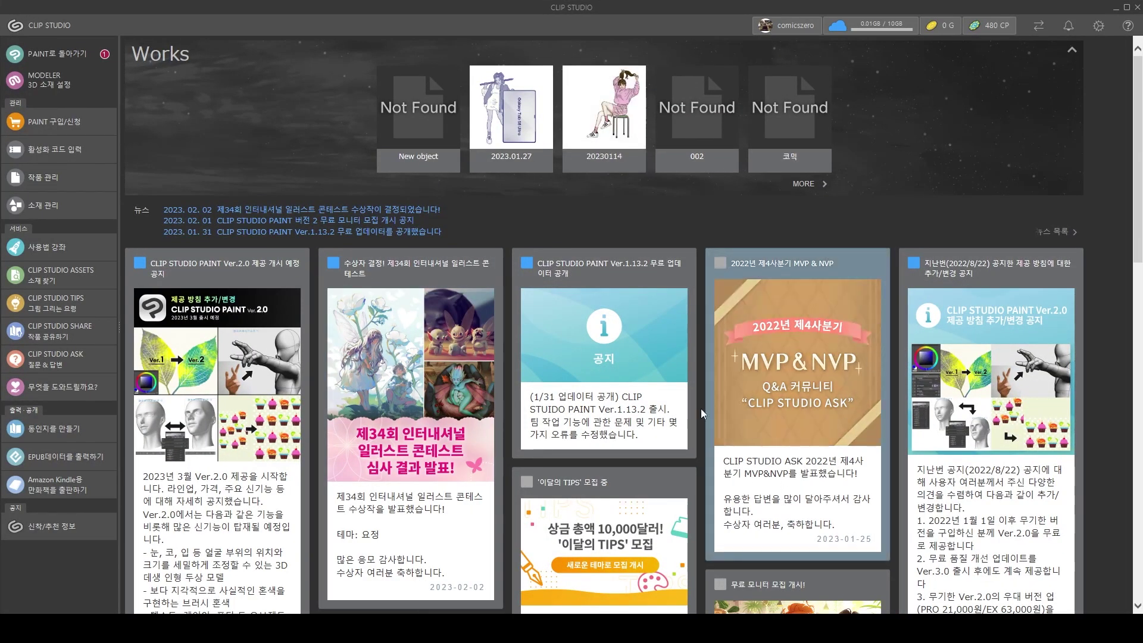
left_click(75, 82)
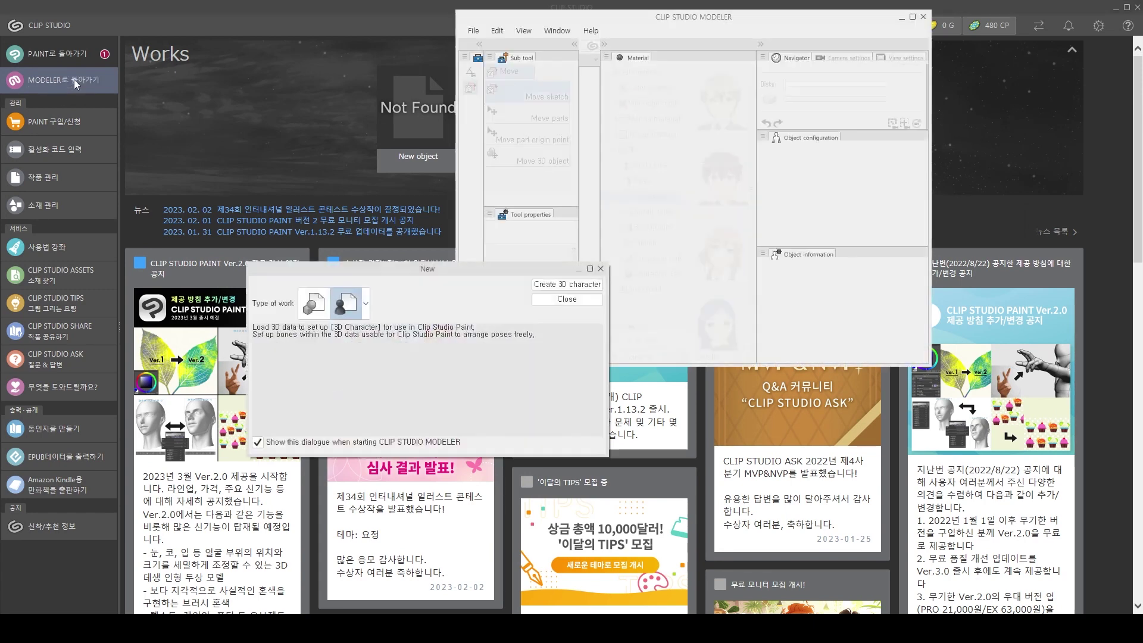
double_click(698, 19)
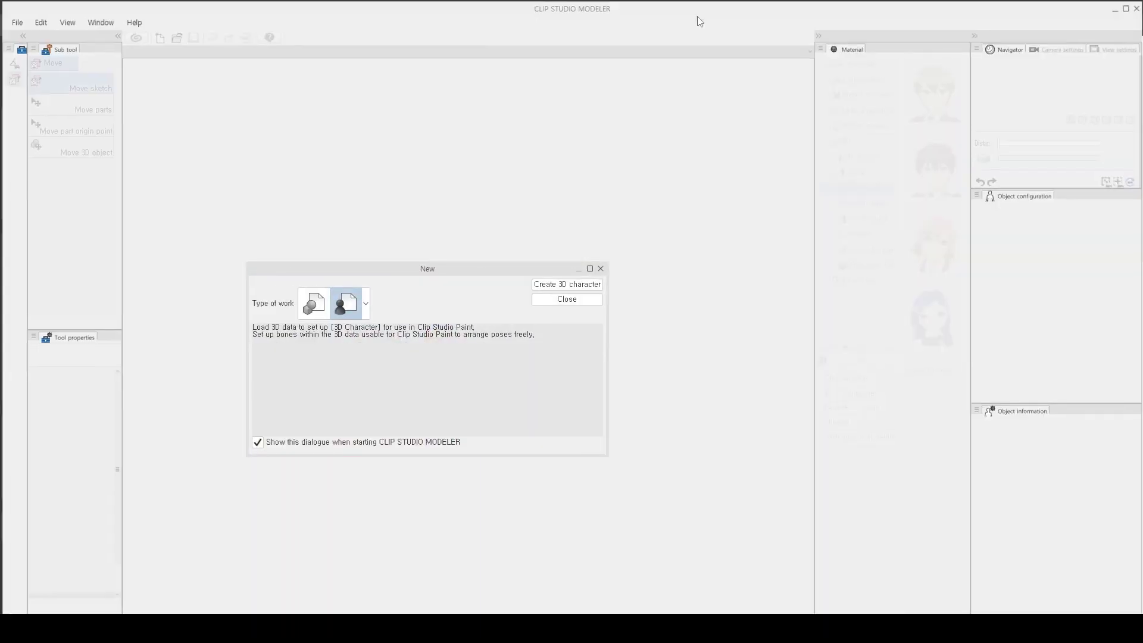
left_click_drag(453, 271, 526, 190)
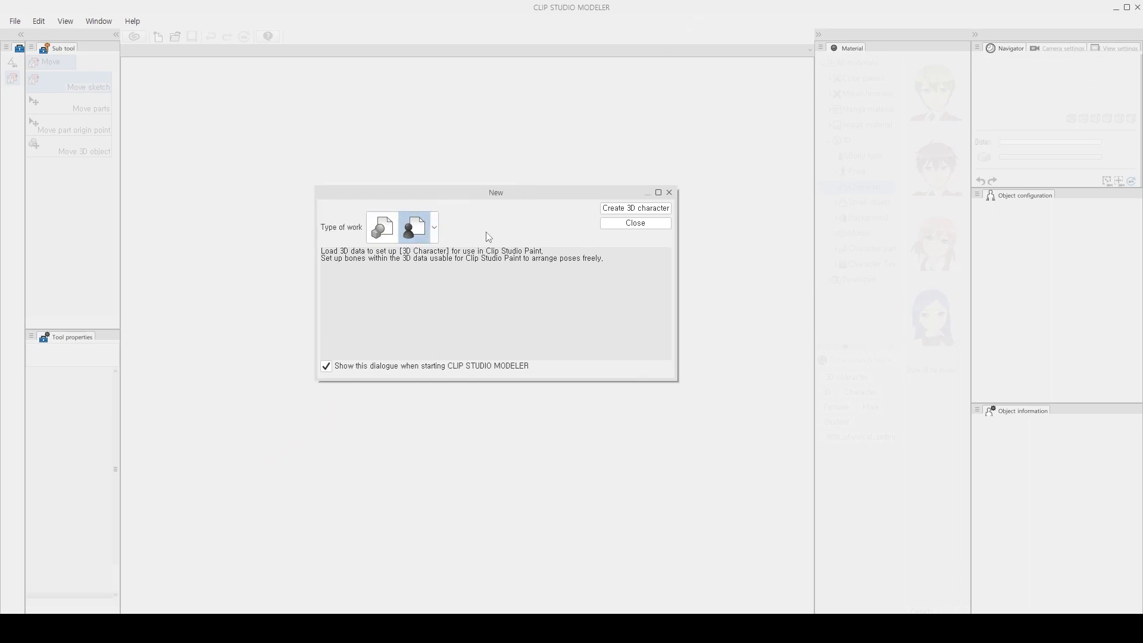
Create a new 3D character and import YUNA 001.fbx from the Program (E:) drive as its body.
left_click(636, 209)
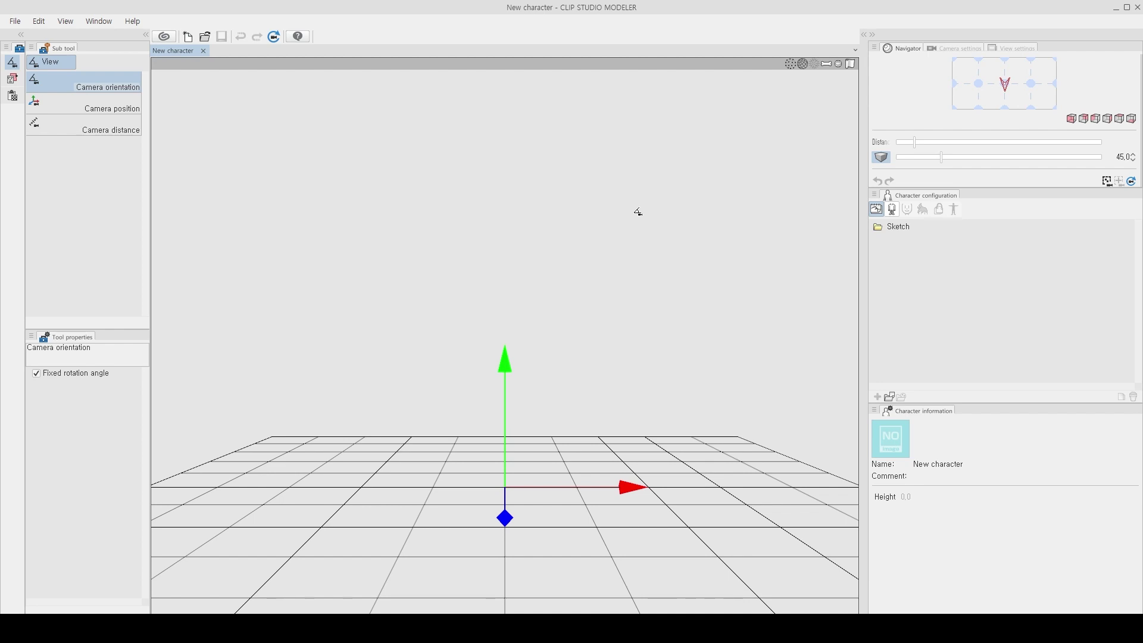
left_click(892, 209)
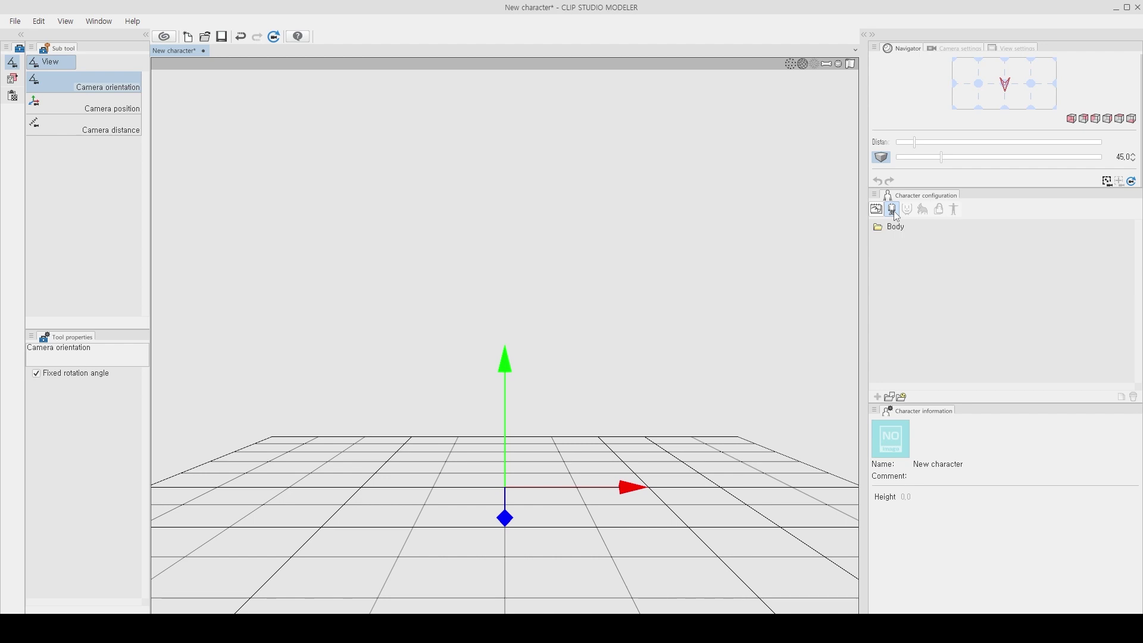
left_click(895, 230)
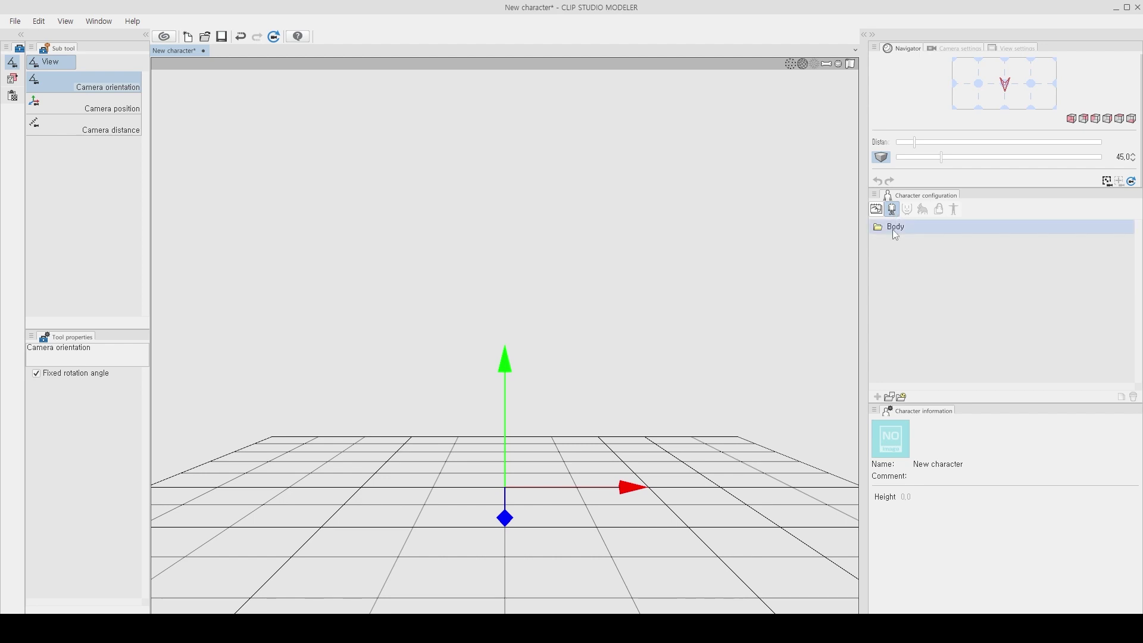
left_click(889, 397)
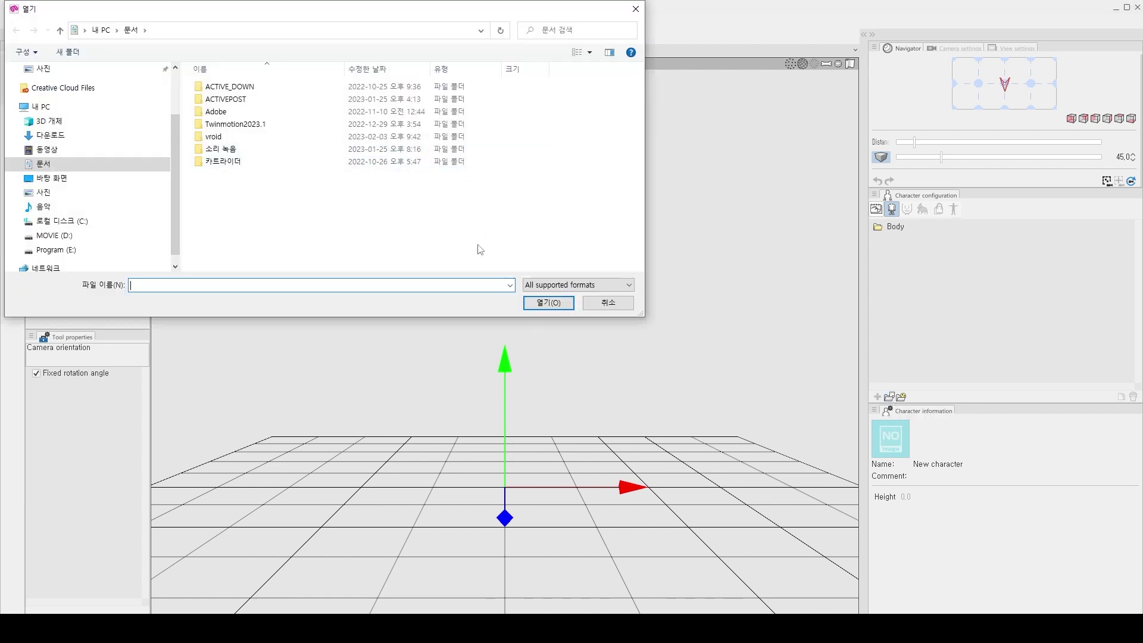
left_click(78, 251)
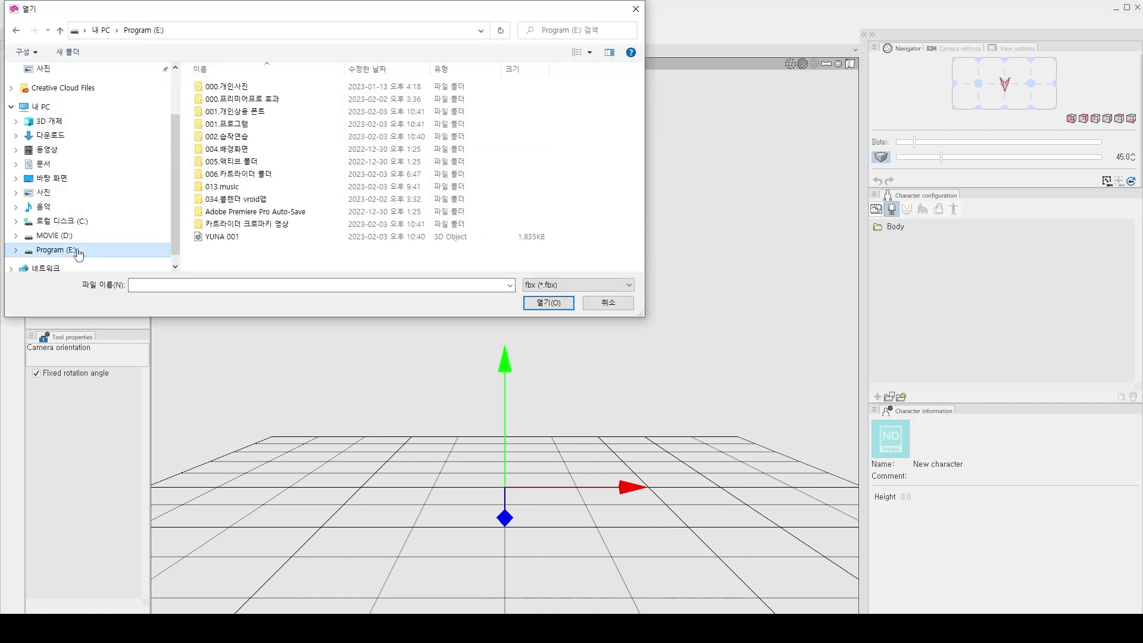
left_click(262, 238)
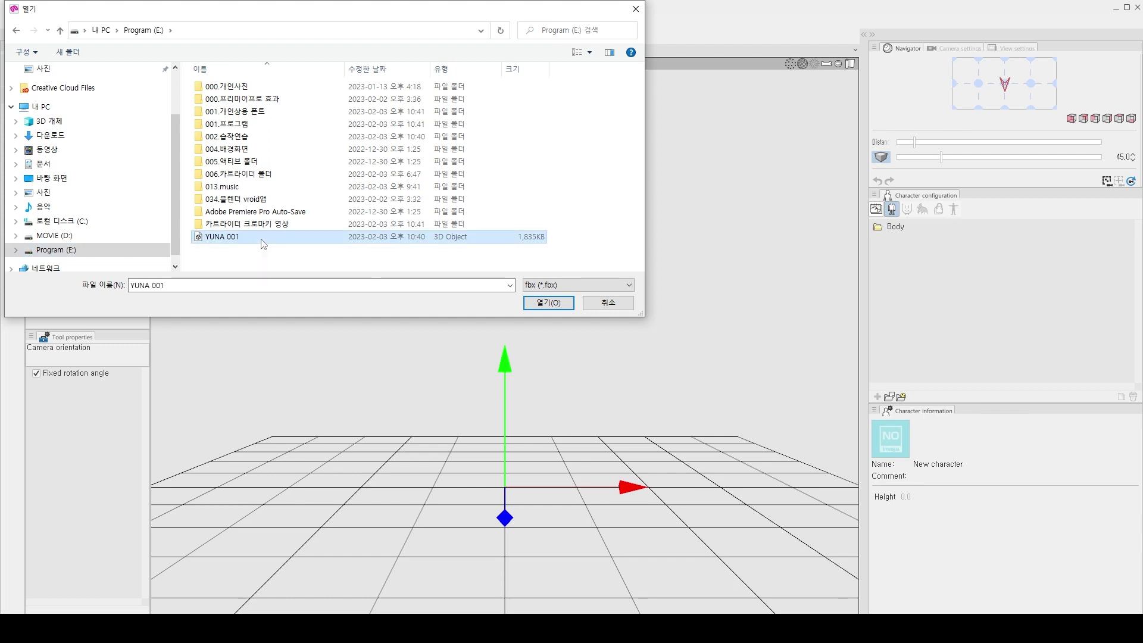
left_click(558, 302)
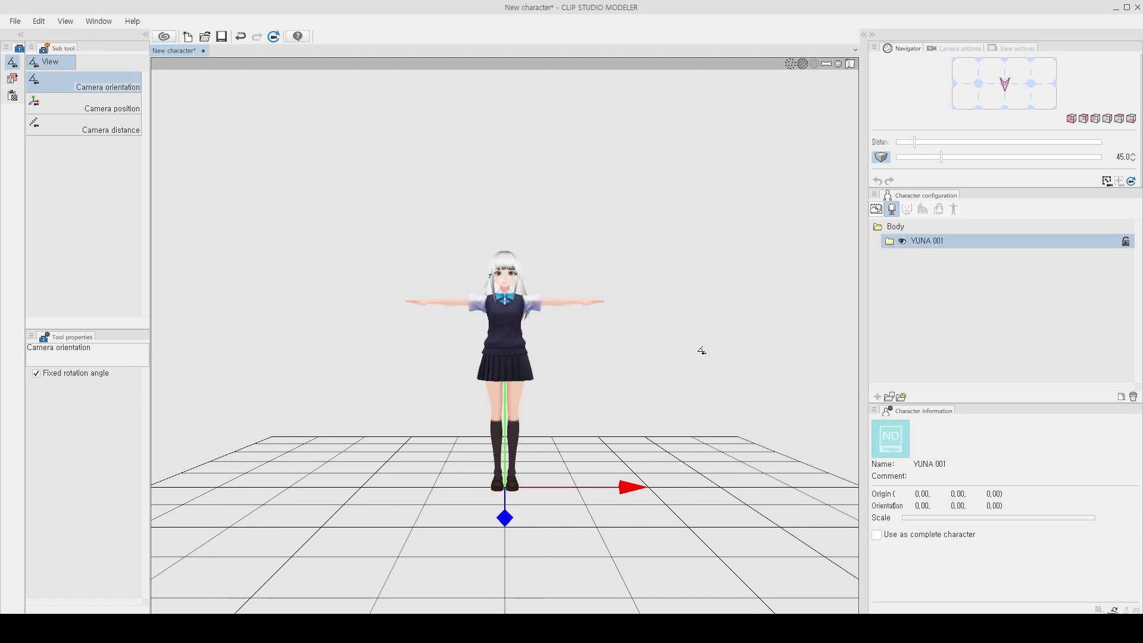
Inspect the imported YUNA 001 model from several angles and distances using the camera orientation, position and distance tools.
left_click_drag(702, 350, 607, 370)
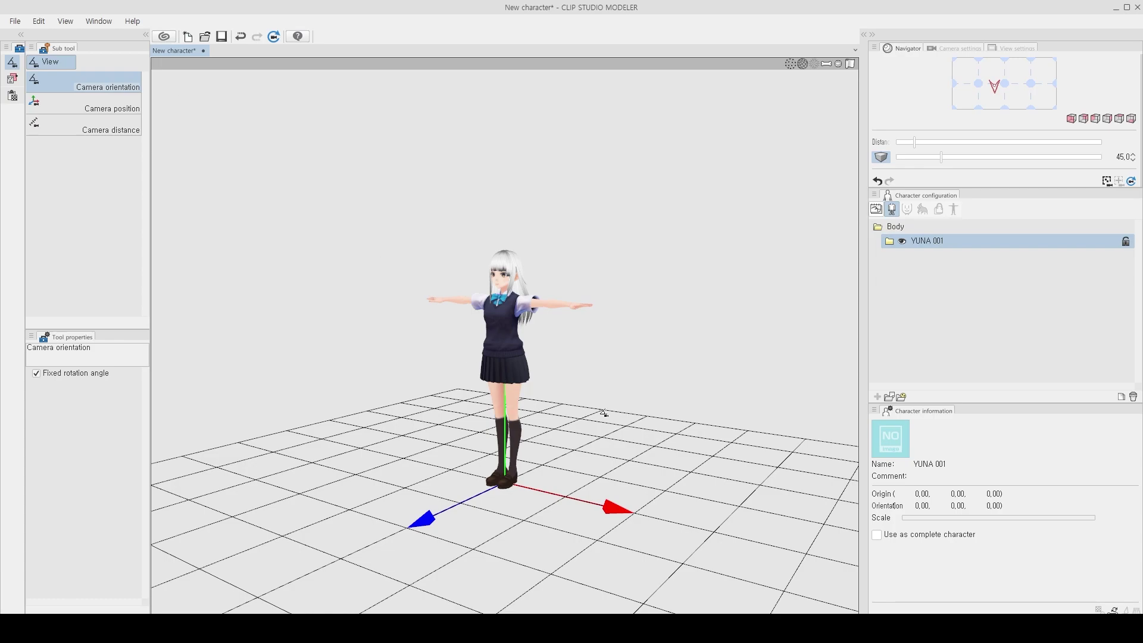
left_click_drag(603, 412, 669, 433)
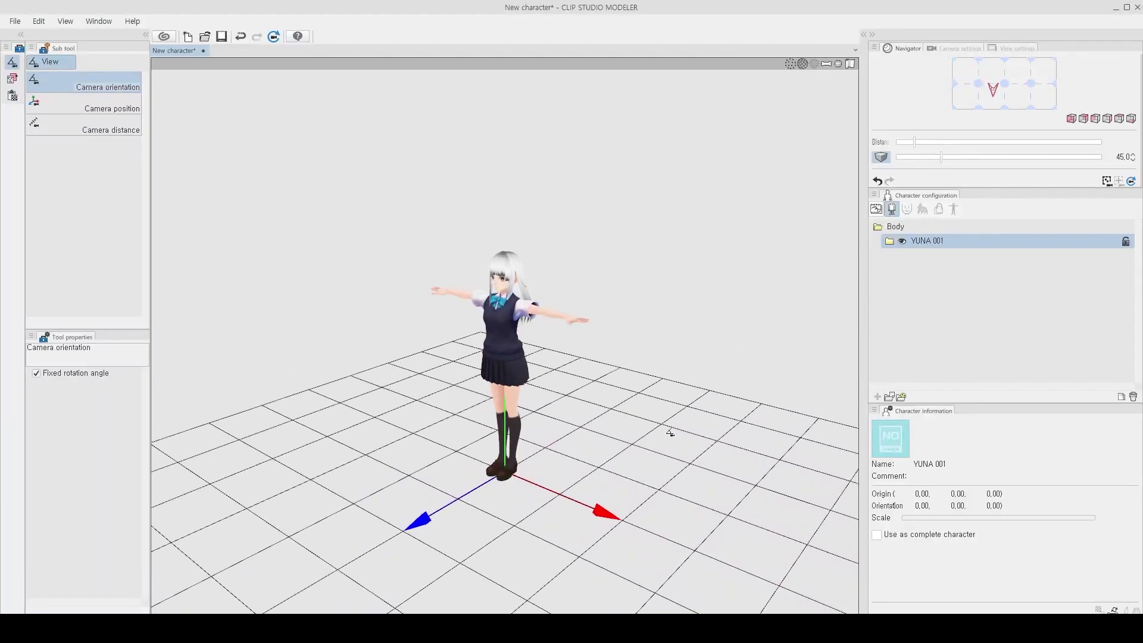
left_click(89, 106)
left_click_drag(584, 420, 550, 380)
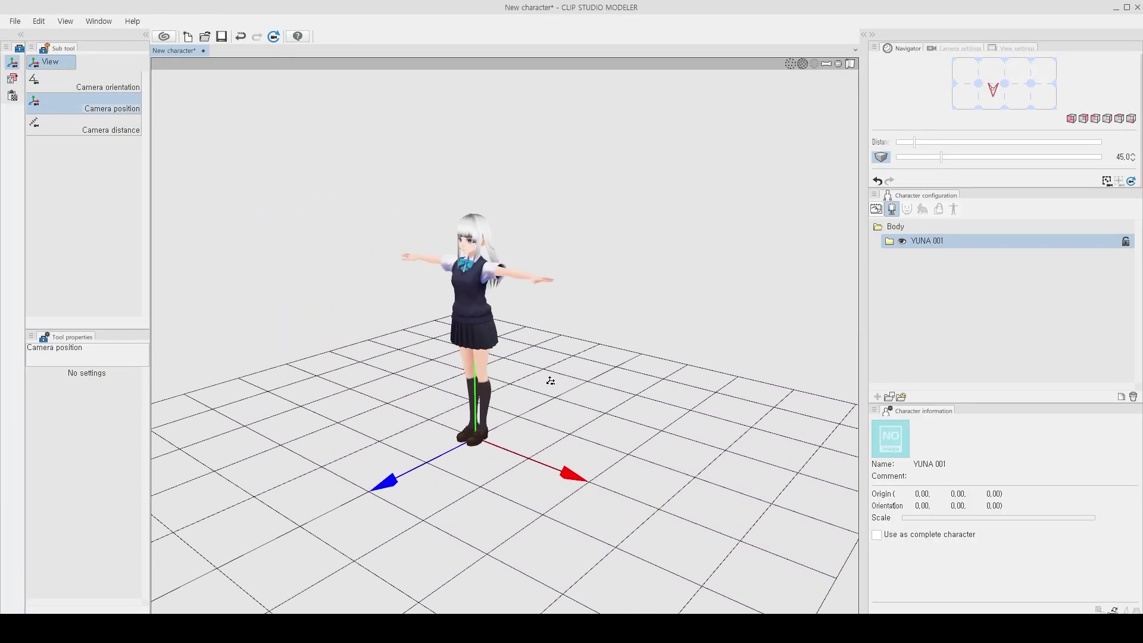
left_click(113, 126)
left_click_drag(494, 357, 240, 459)
mouse_move(601, 375)
left_mouse_down()
mouse_move(548, 388)
mouse_move(586, 361)
left_mouse_up()
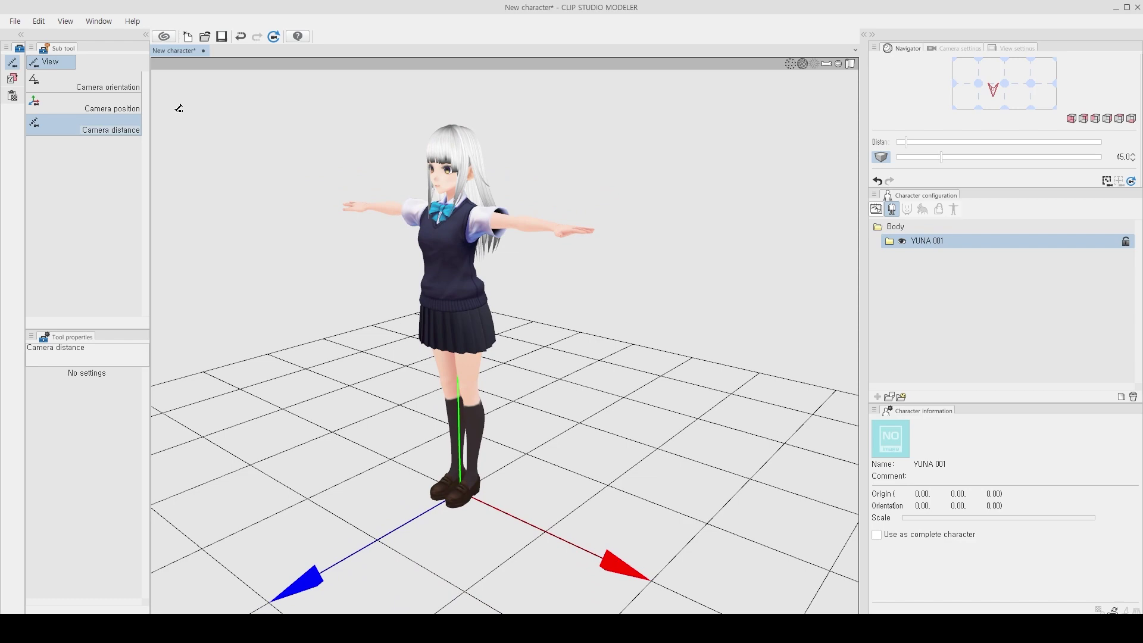
left_click(82, 84)
mouse_move(347, 309)
left_mouse_down()
mouse_move(381, 304)
mouse_move(361, 299)
left_mouse_up()
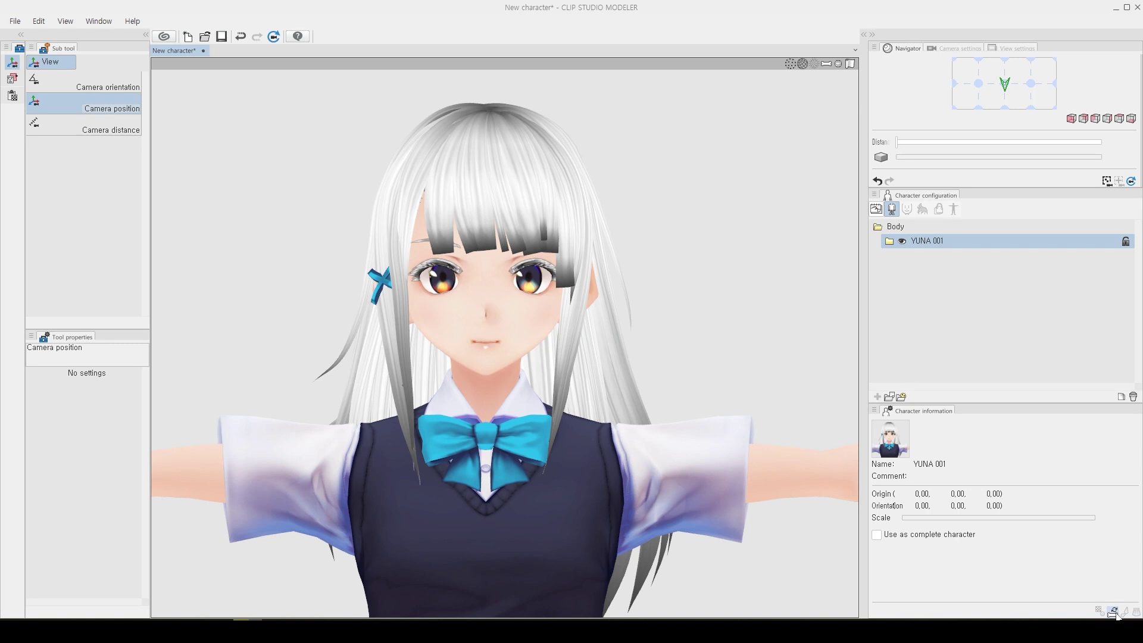
Start the bone setup for the YUNA 001 body, accept the warning and keep the guide model's default arm alignment.
left_click(1113, 613)
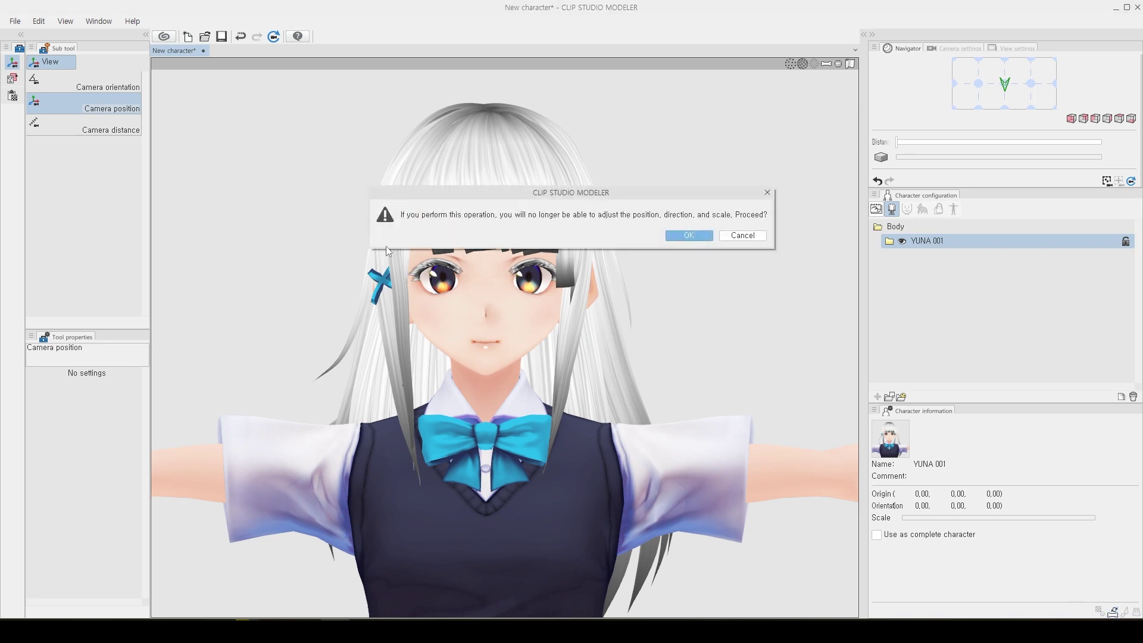
left_click_drag(544, 195, 478, 207)
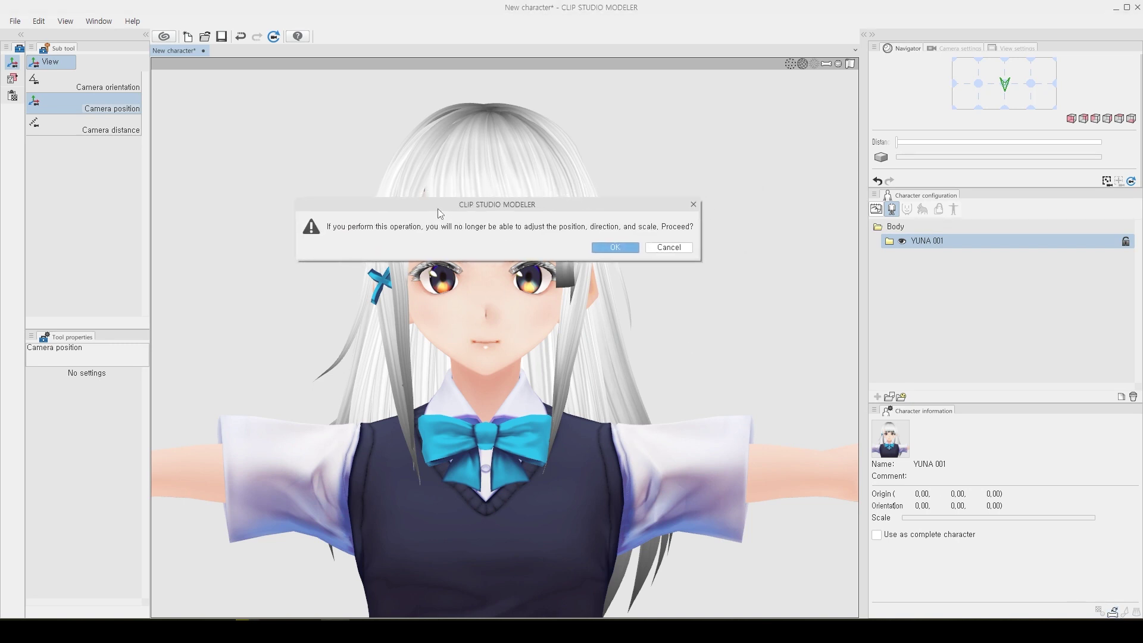
left_click(616, 249)
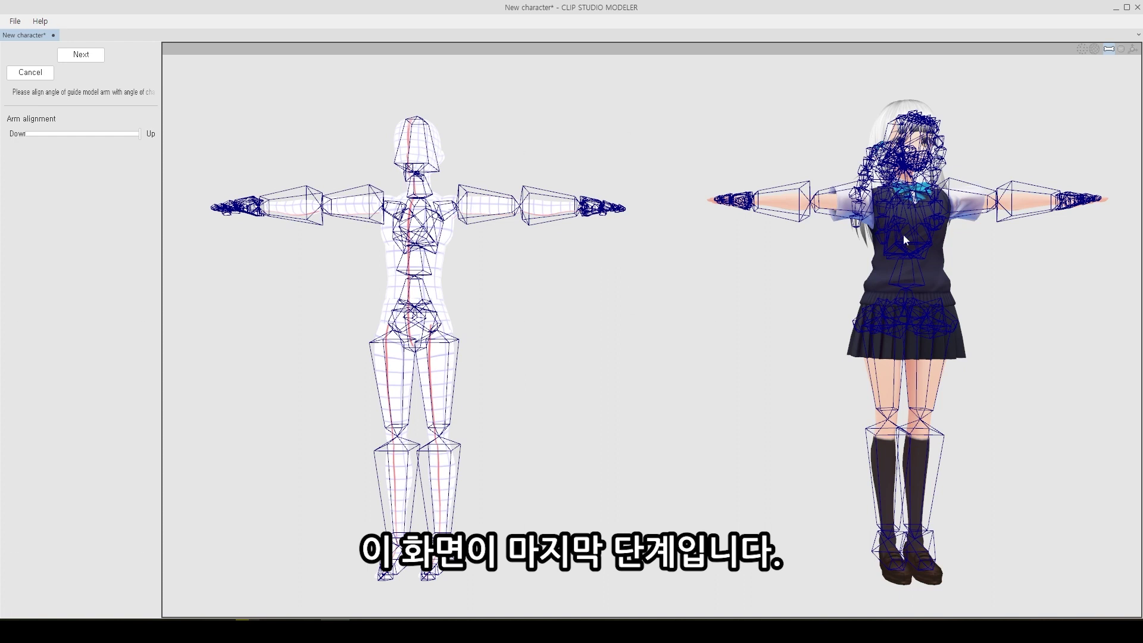
left_click(95, 59)
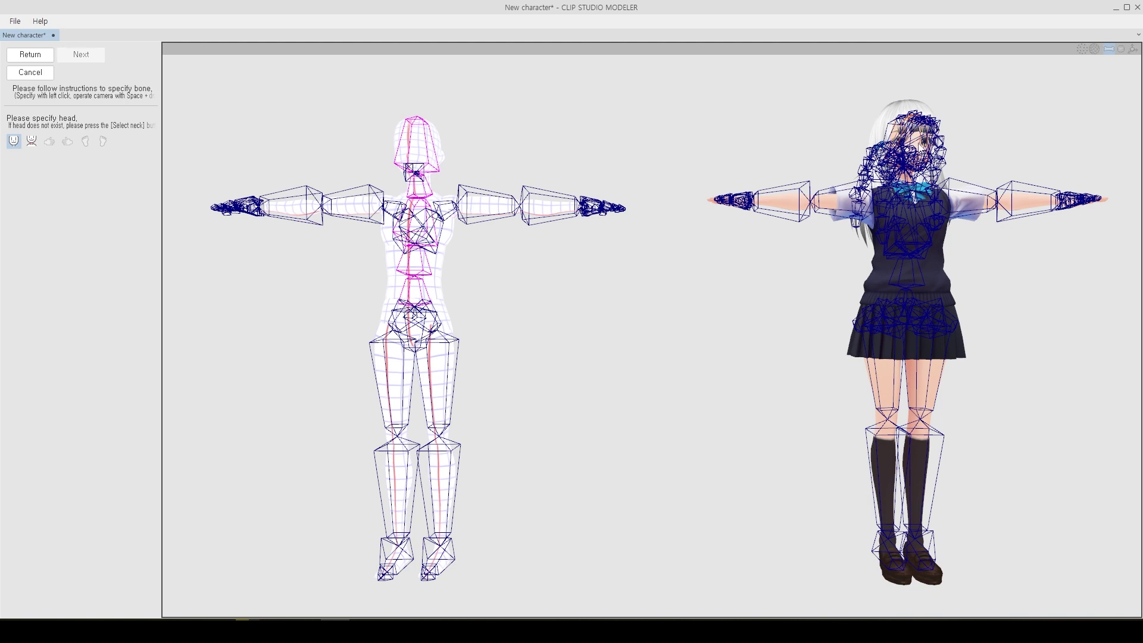
Specify the character's head, right arm, left arm, right leg and left leg bones and apply the bone mapping.
left_click(919, 136)
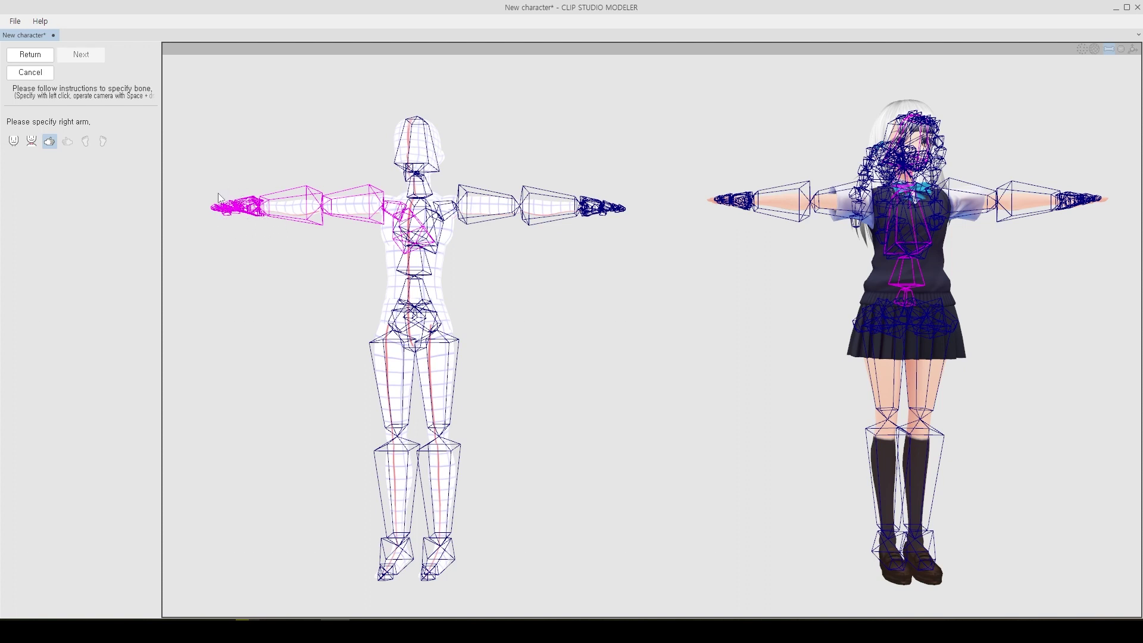
left_click(740, 203)
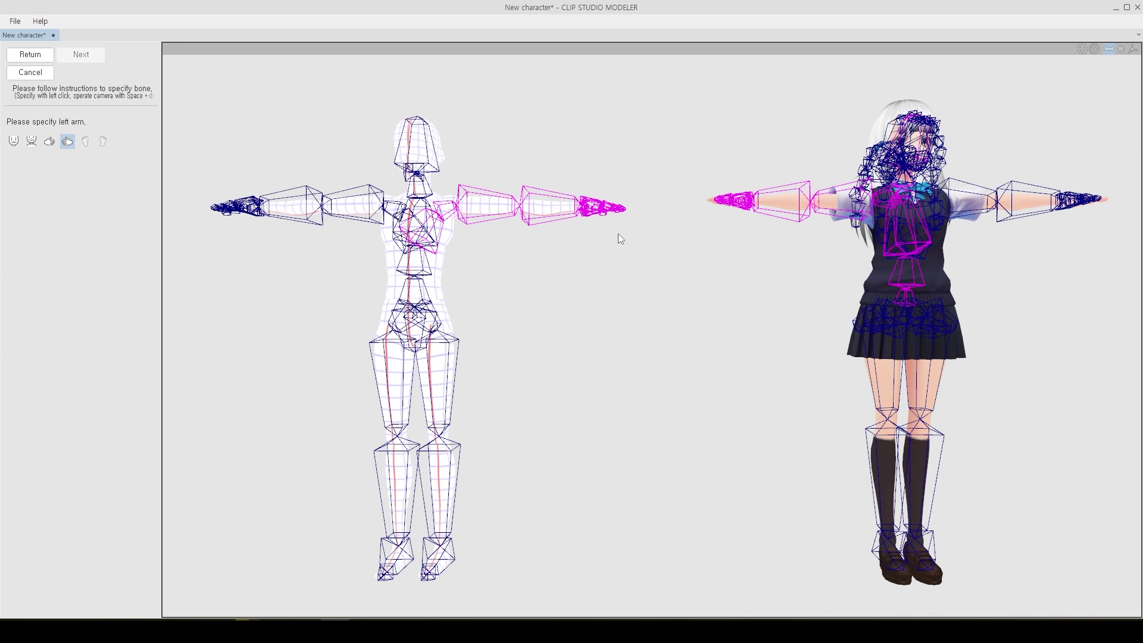
left_click(1087, 203)
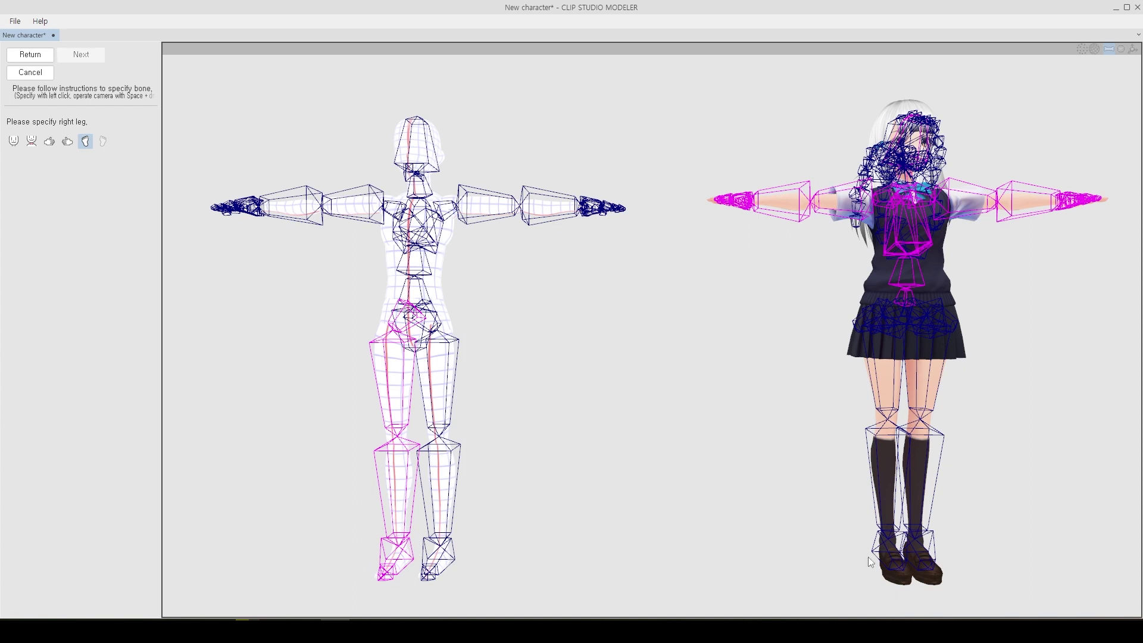
left_click(899, 559)
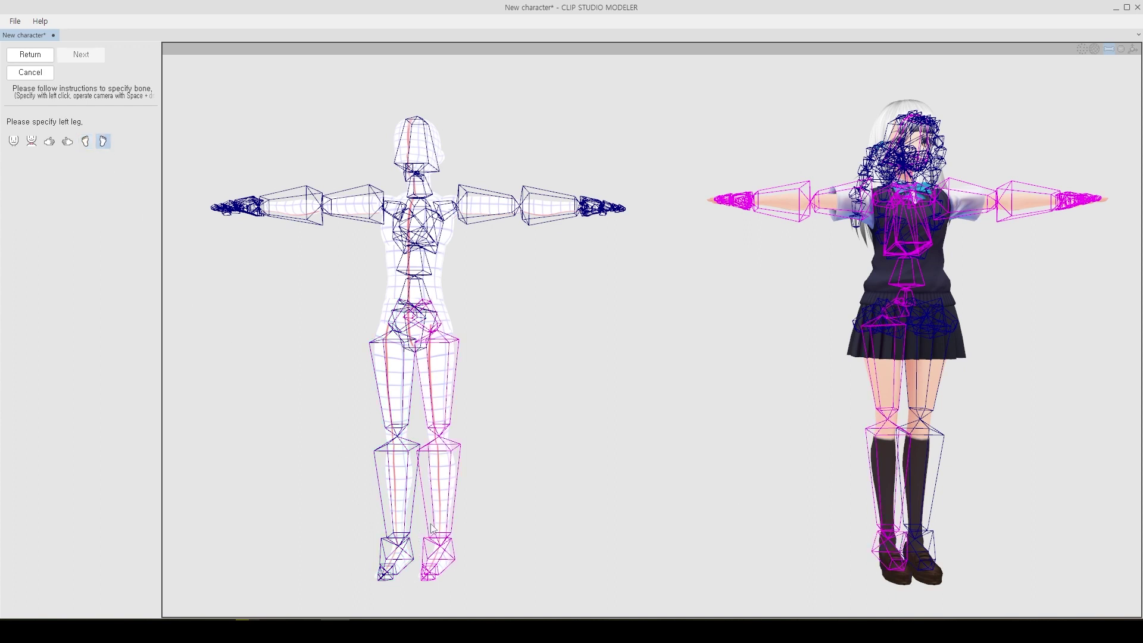
left_click(933, 557)
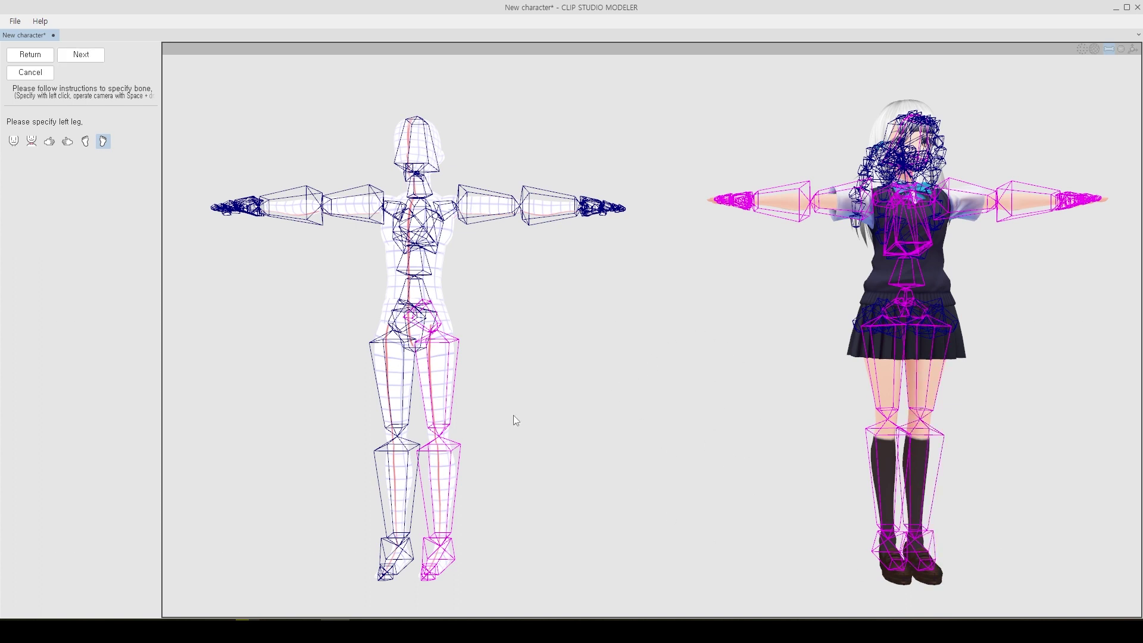
left_click(83, 59)
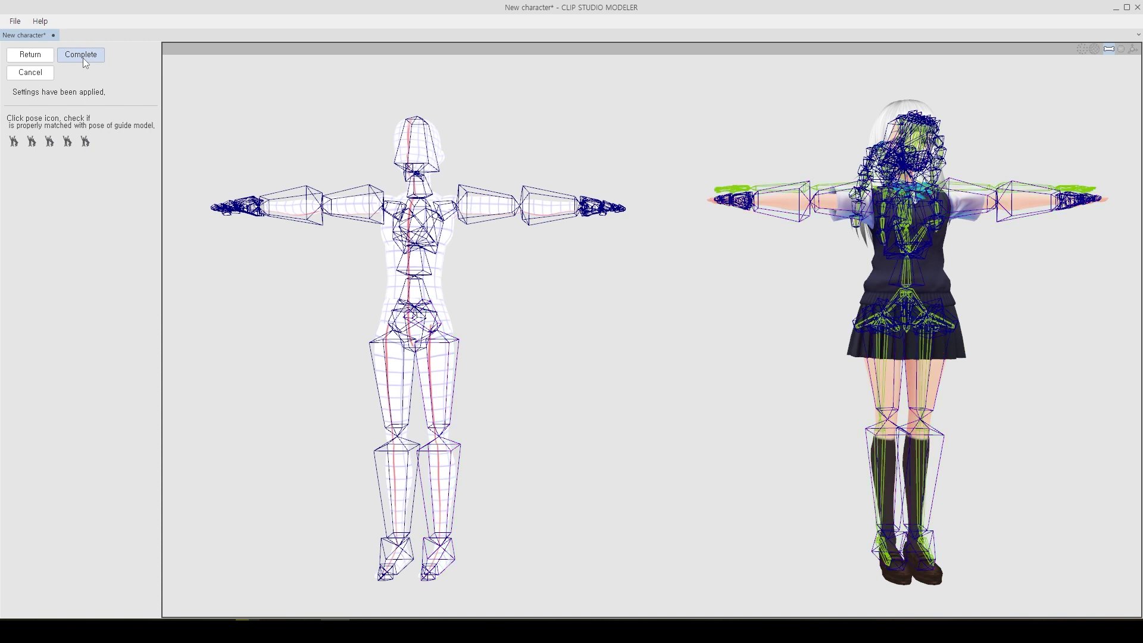
Check the character against the guide model in all five test poses and complete the bone setup.
left_click(13, 141)
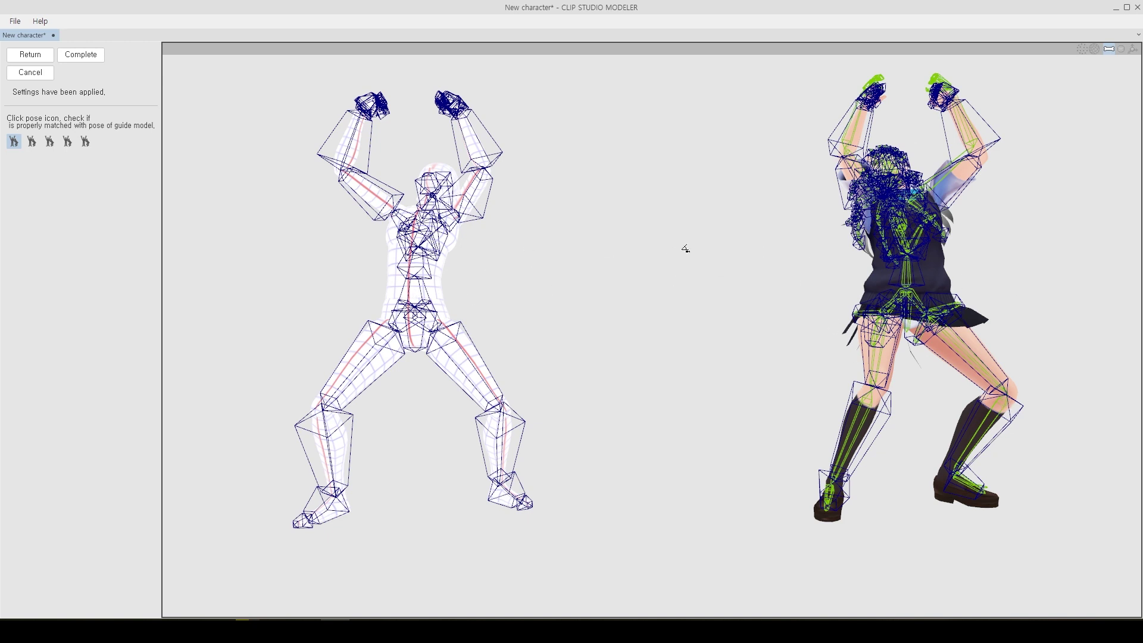
left_click(33, 143)
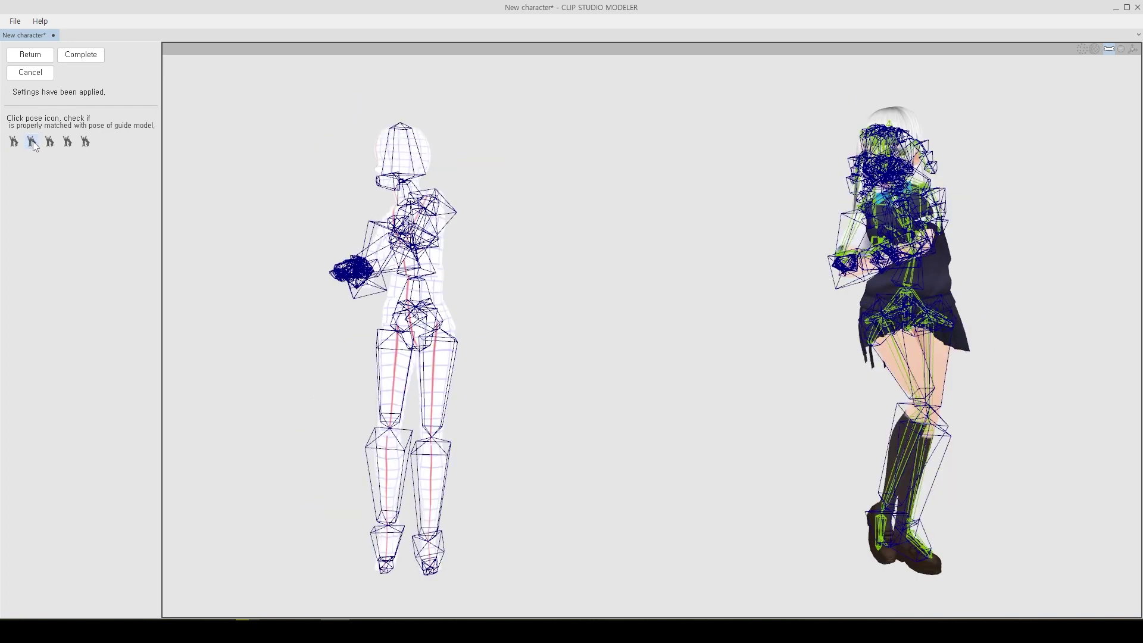
left_click(50, 143)
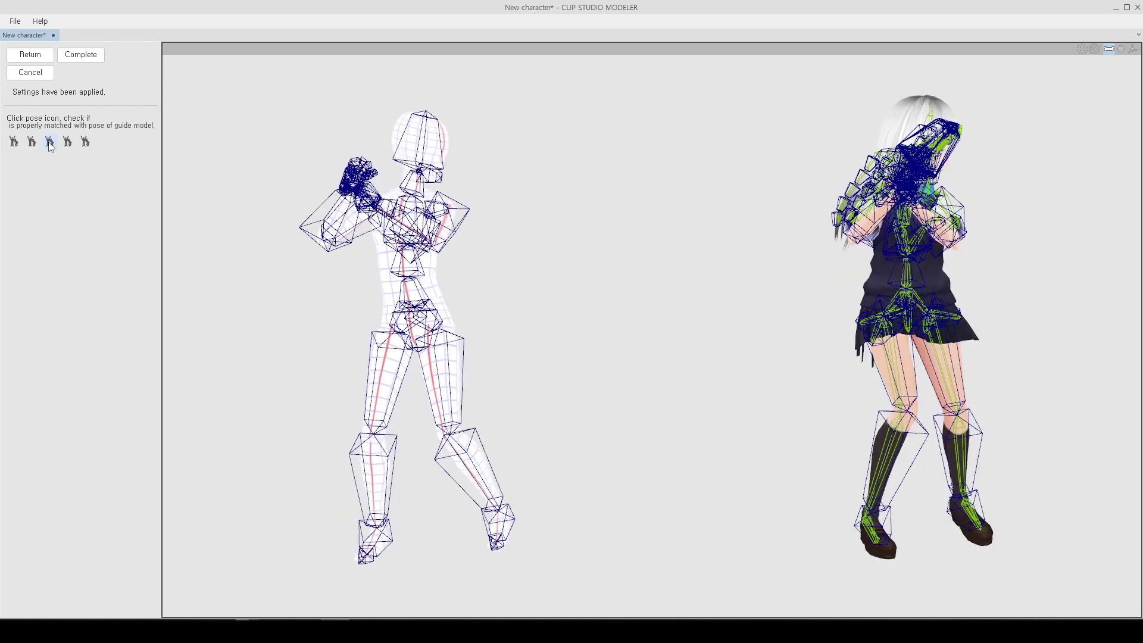
left_click(68, 143)
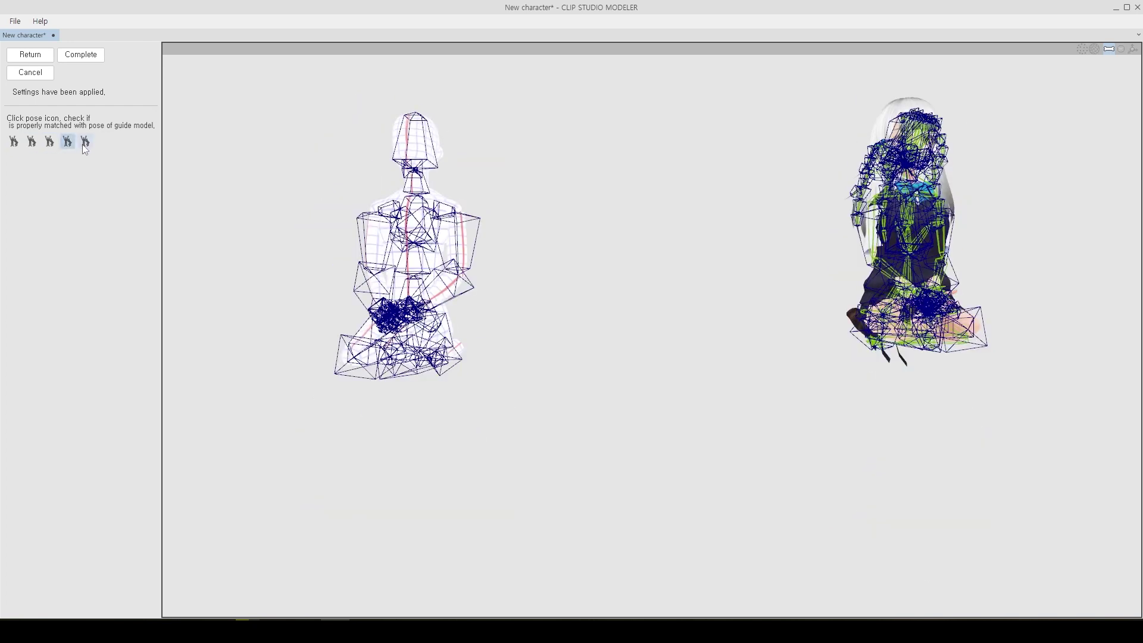
left_click(86, 143)
scroll(778, 256, "up", 4)
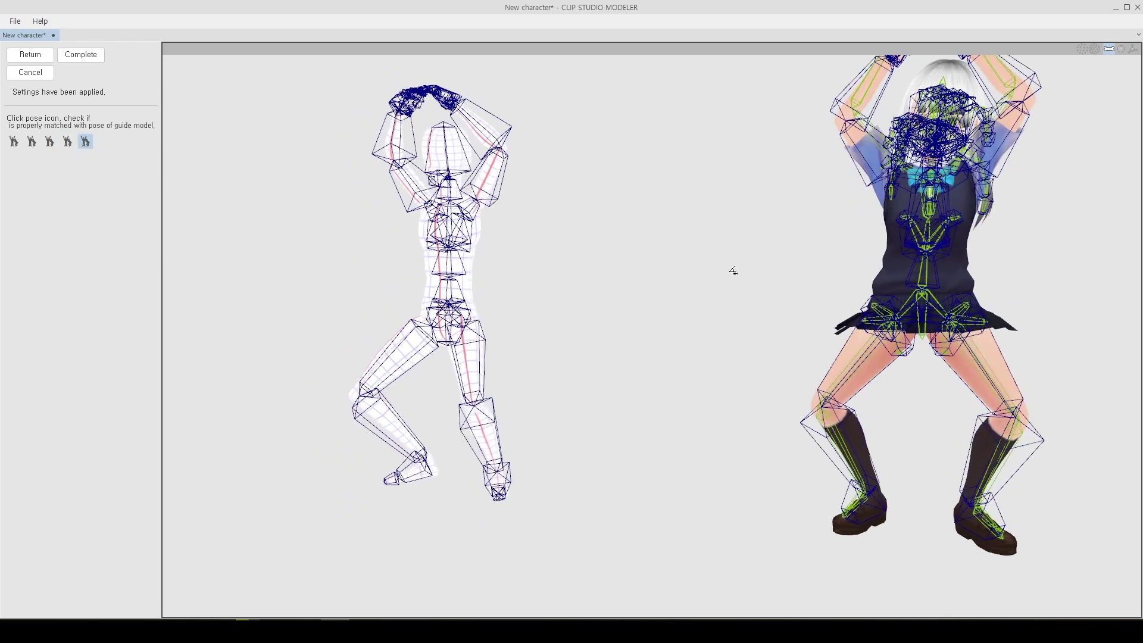
right_click_drag(856, 263, 785, 275)
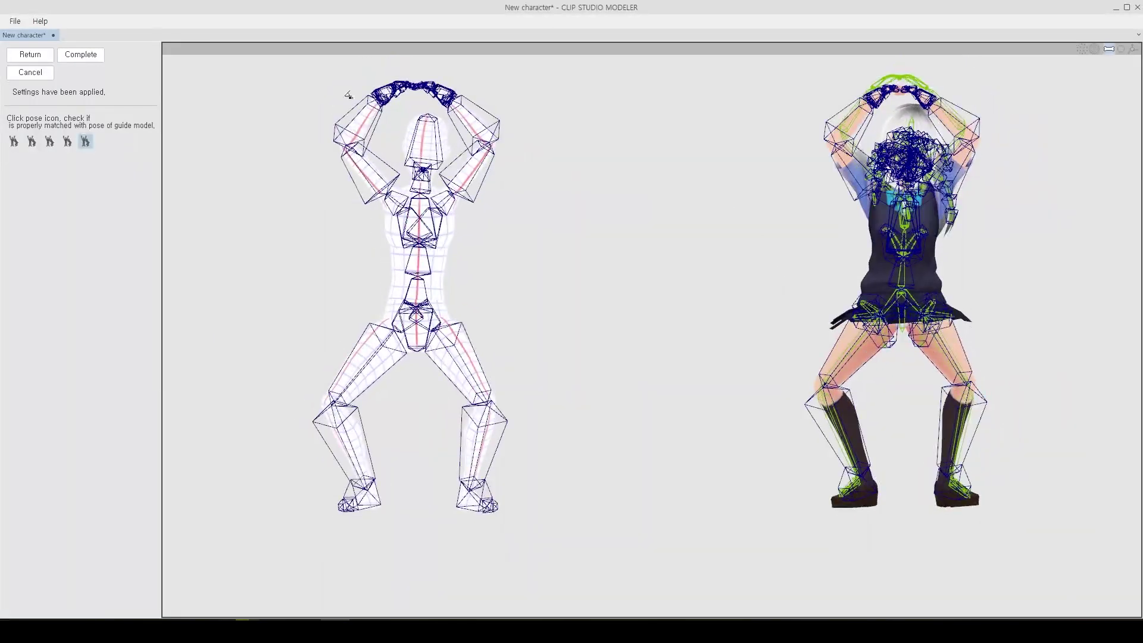
left_click(88, 59)
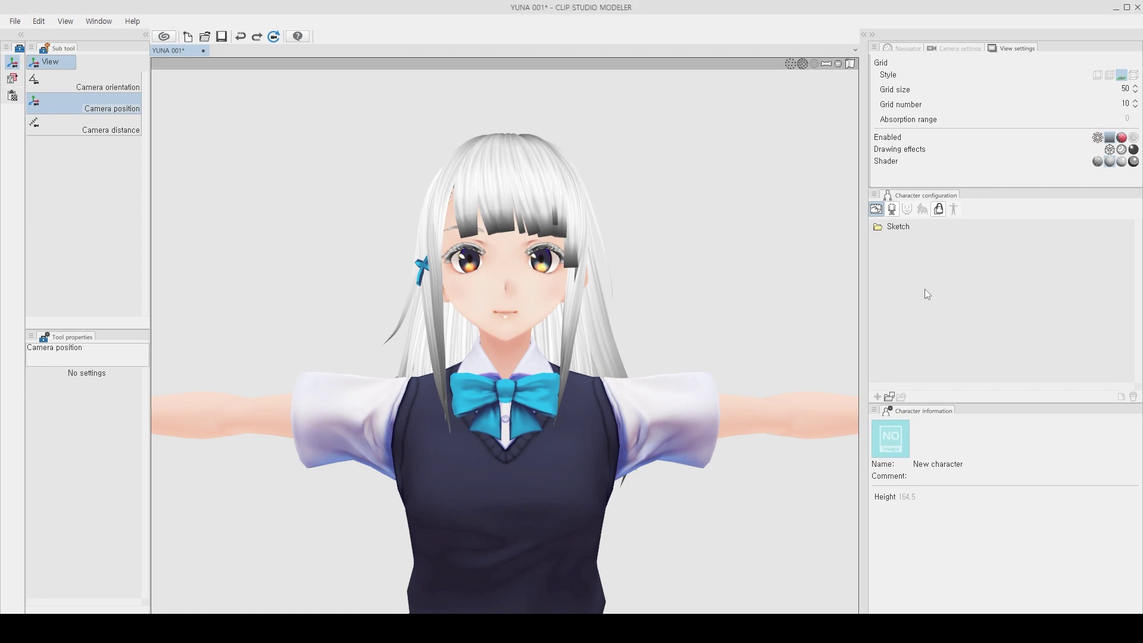
View the YUNA 001 body entry in the character configuration and return to the Sketch category.
left_click(892, 208)
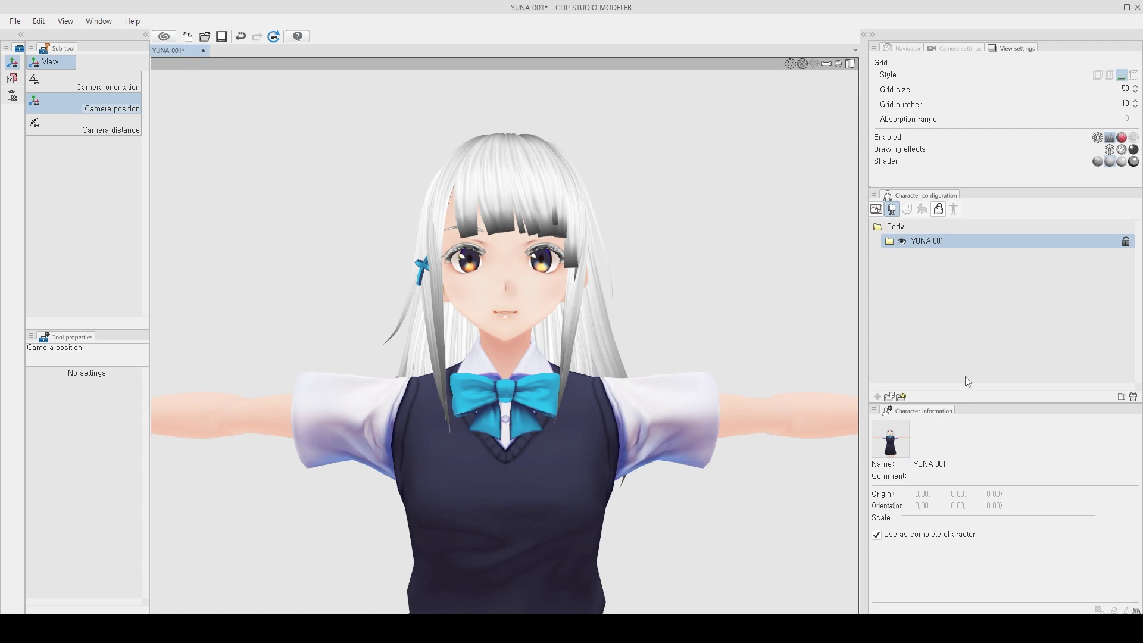
left_click(880, 212)
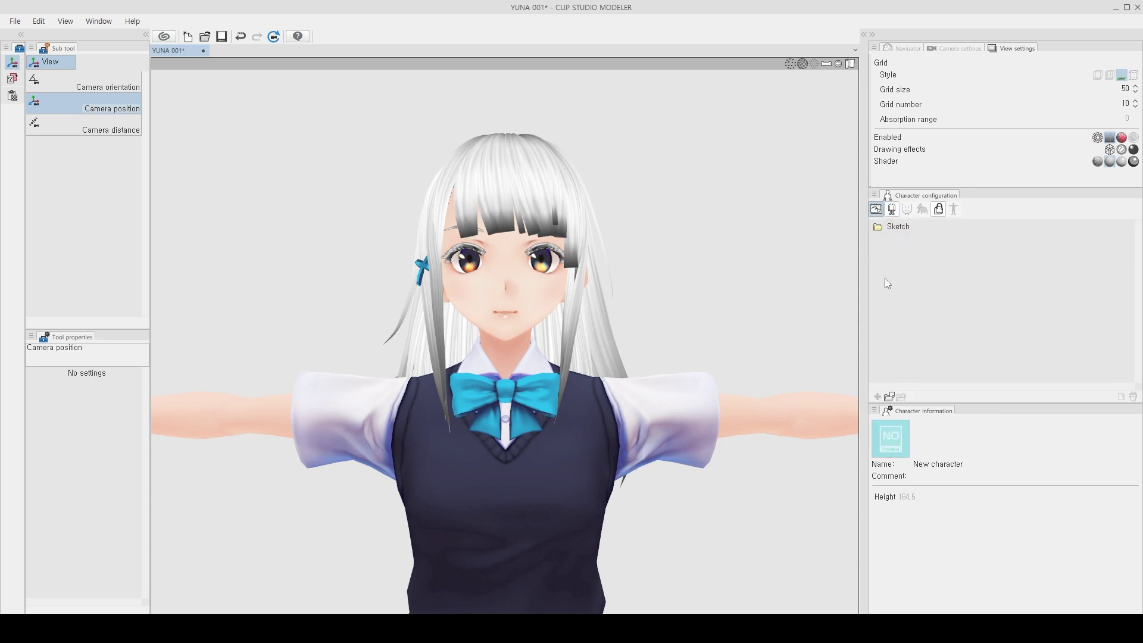